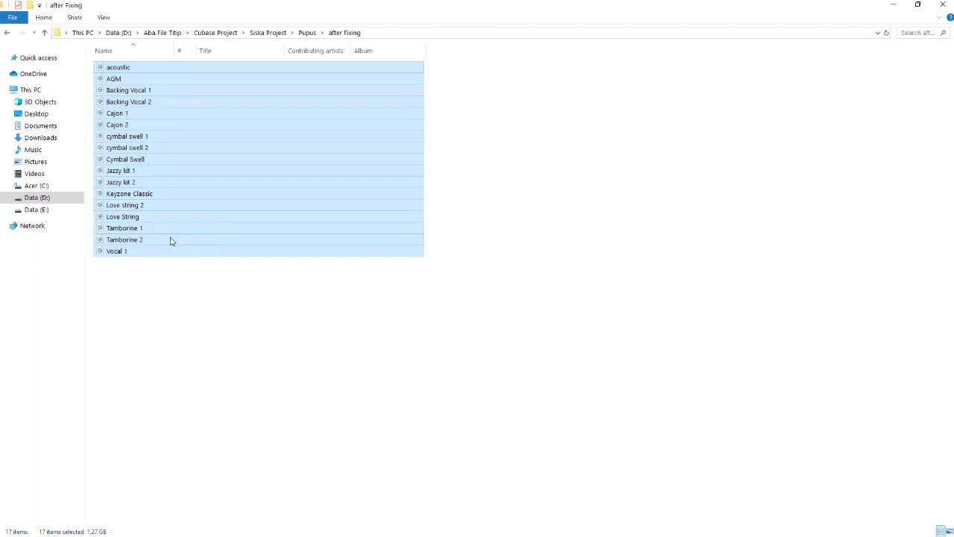
Step: Switch to Cubase and expand the Vocal Folder to review each of its four Voc tracks
click(183, 531)
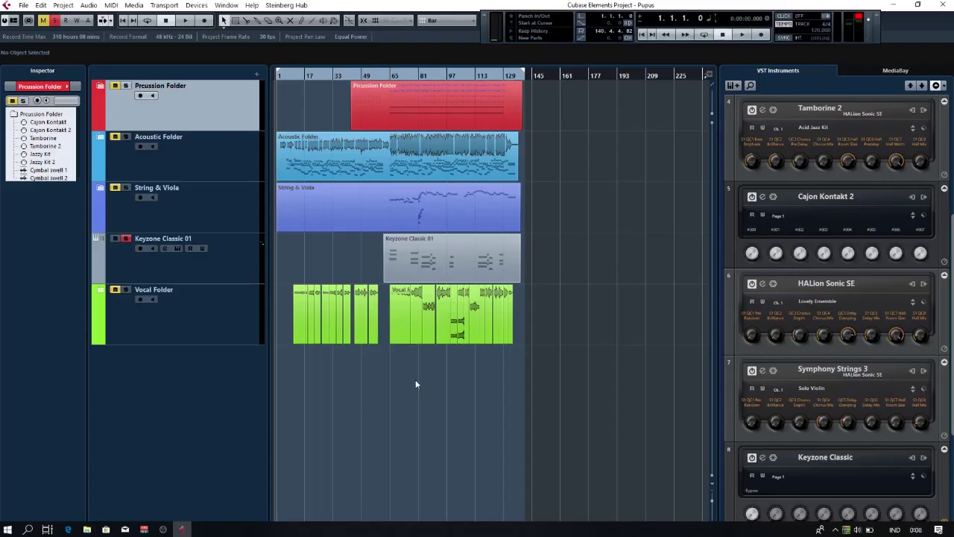
key(h)
key(h)
key(h)
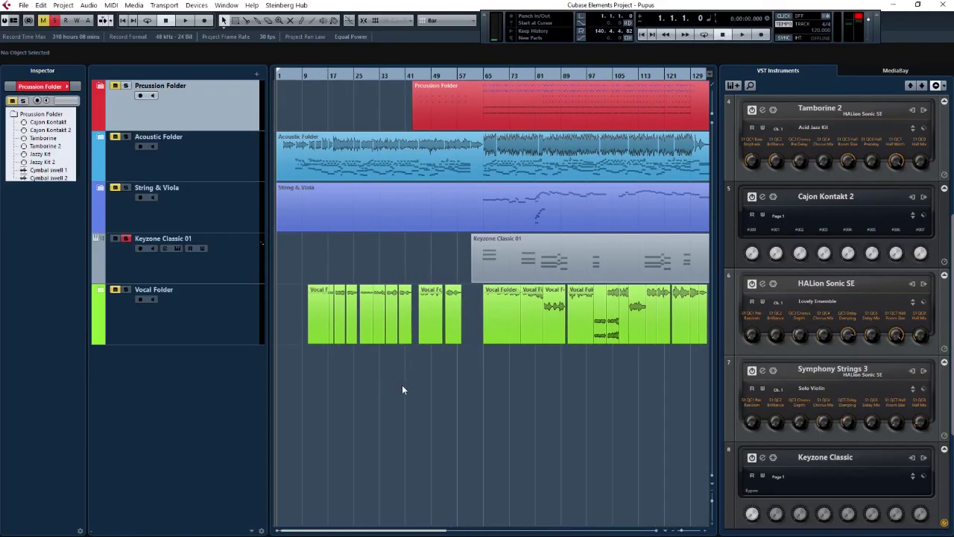
key(g)
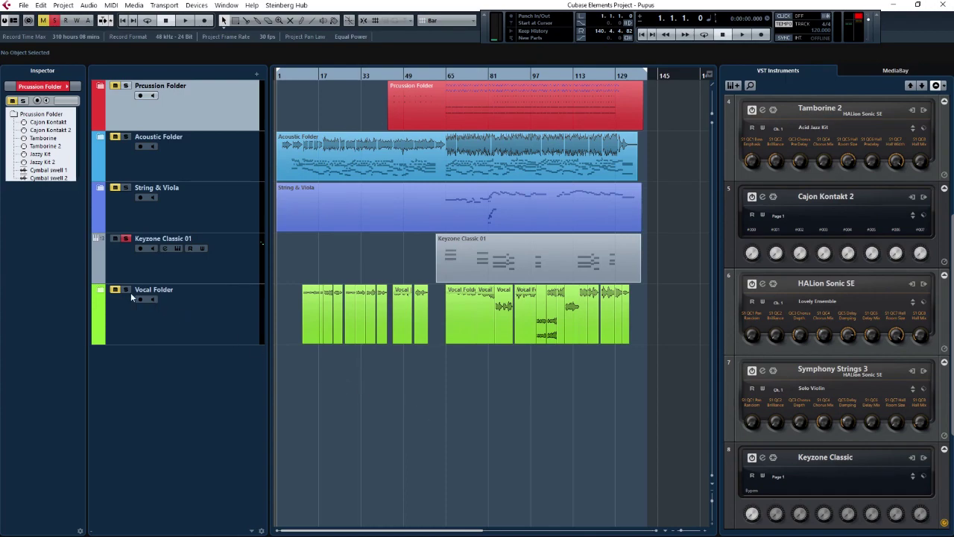
click(101, 292)
click(193, 376)
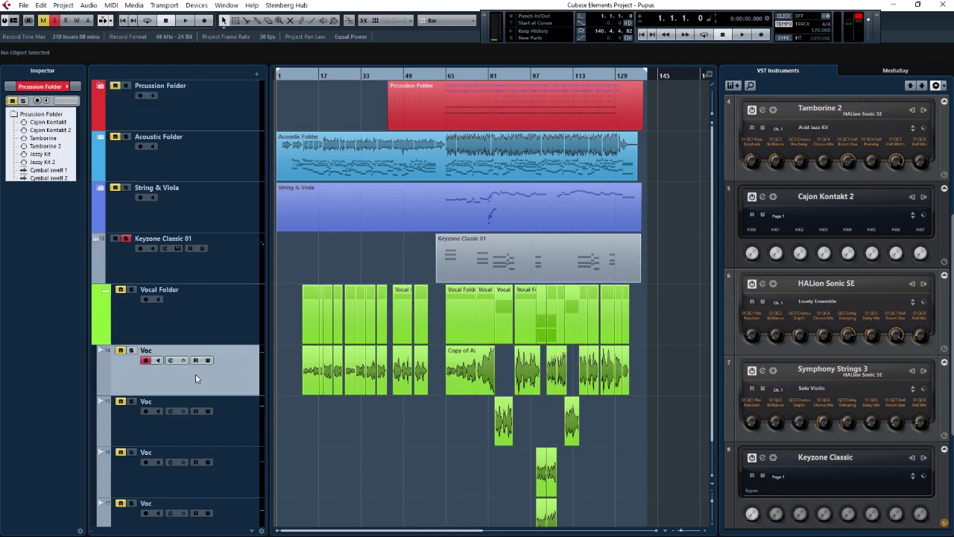
click(223, 443)
scroll(220, 433, down, 1)
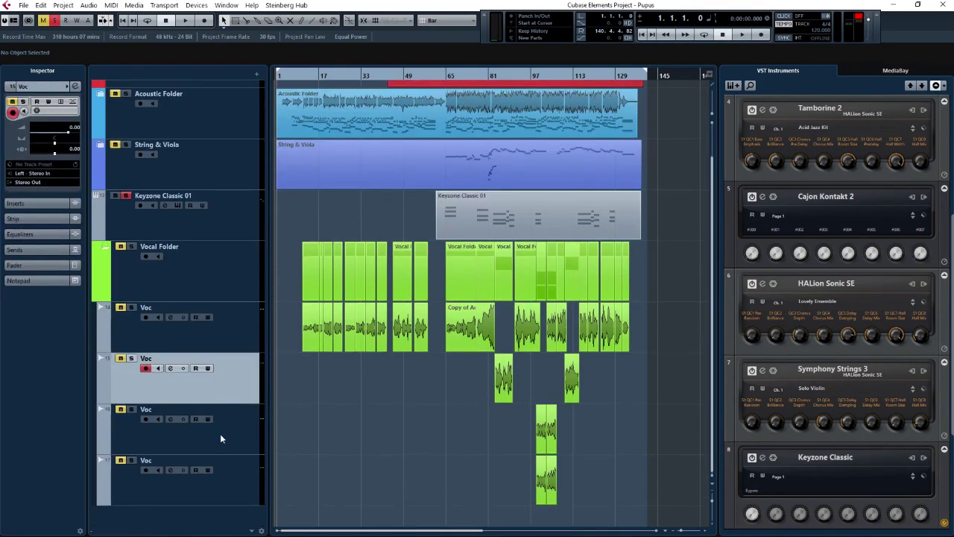
click(225, 438)
click(224, 468)
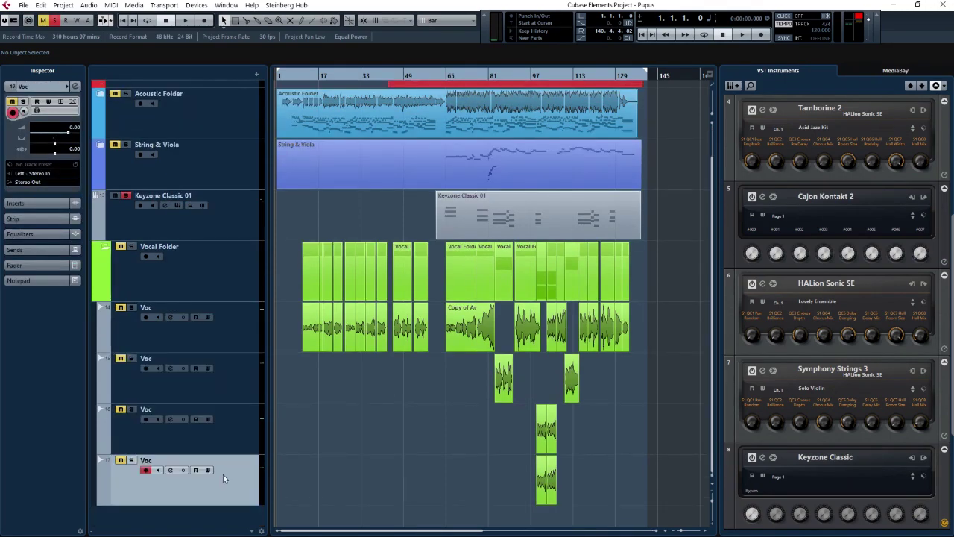
Step: Inspect the channel settings of each of the four Voc tracks, and collapse the Vocal Folder
click(170, 317)
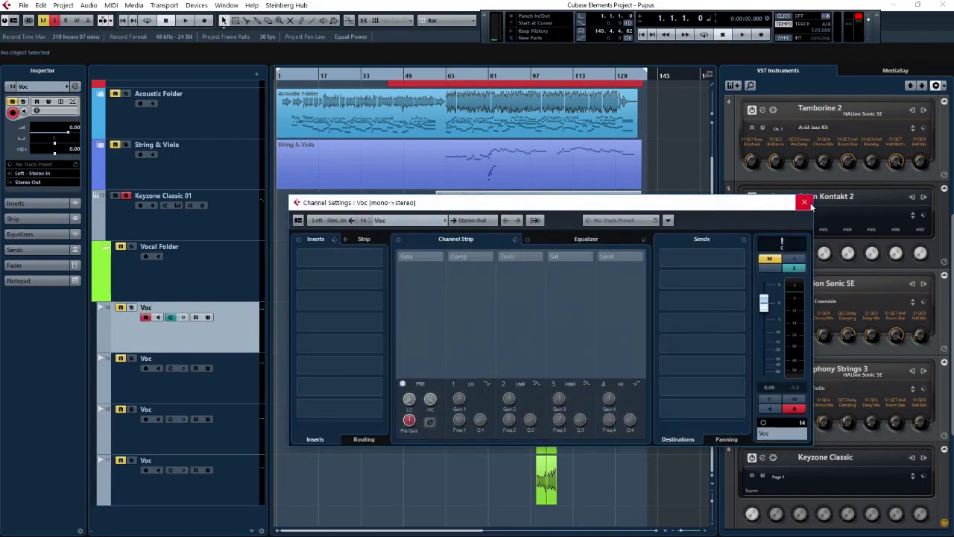
click(813, 203)
click(169, 368)
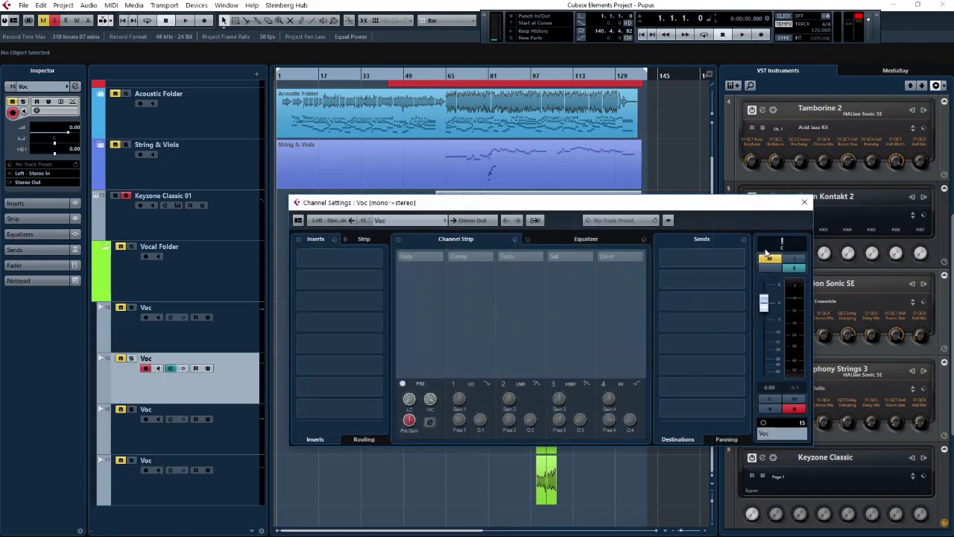
click(805, 203)
click(170, 419)
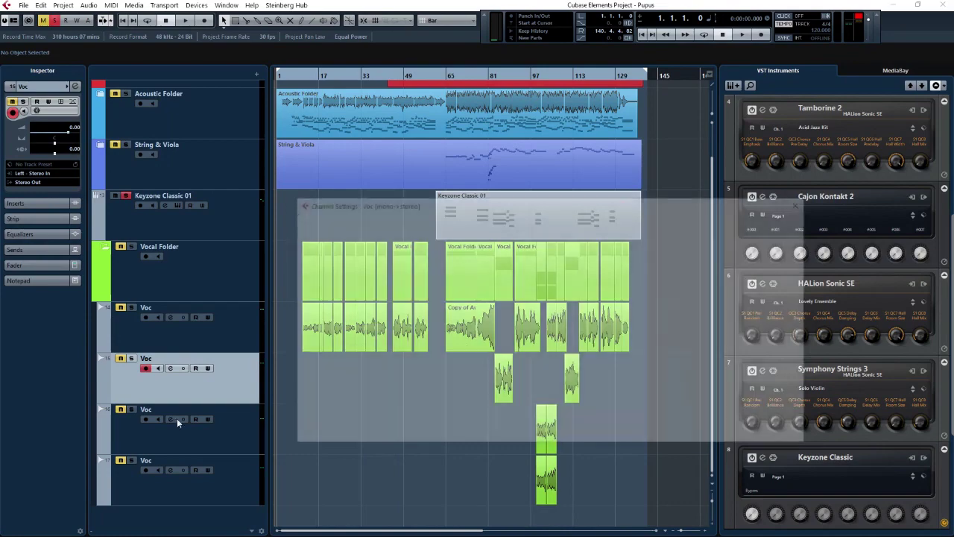
click(805, 203)
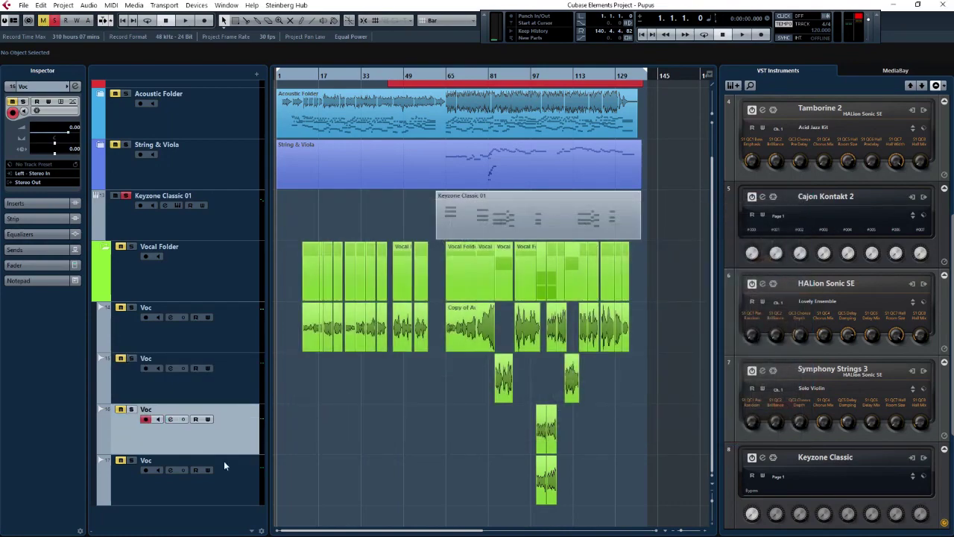
click(170, 469)
click(804, 203)
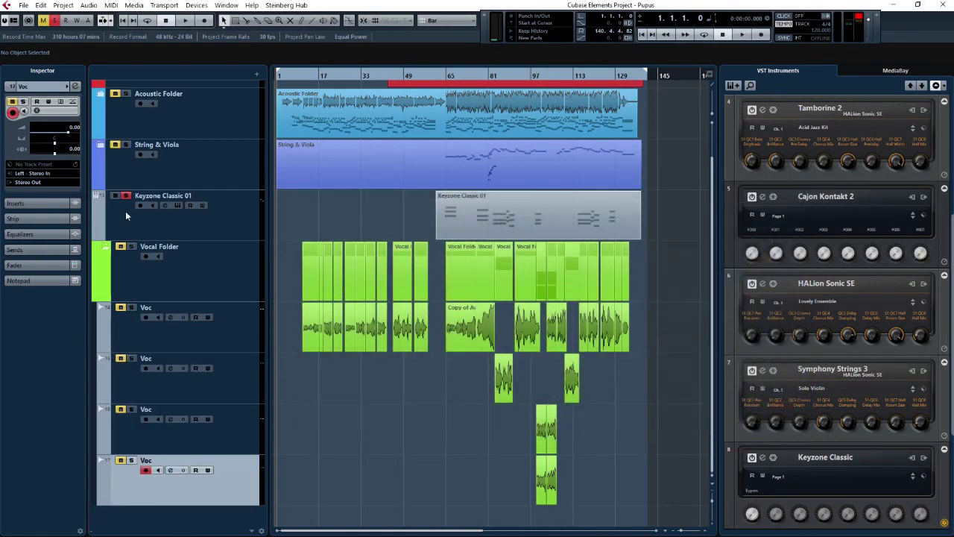
click(104, 249)
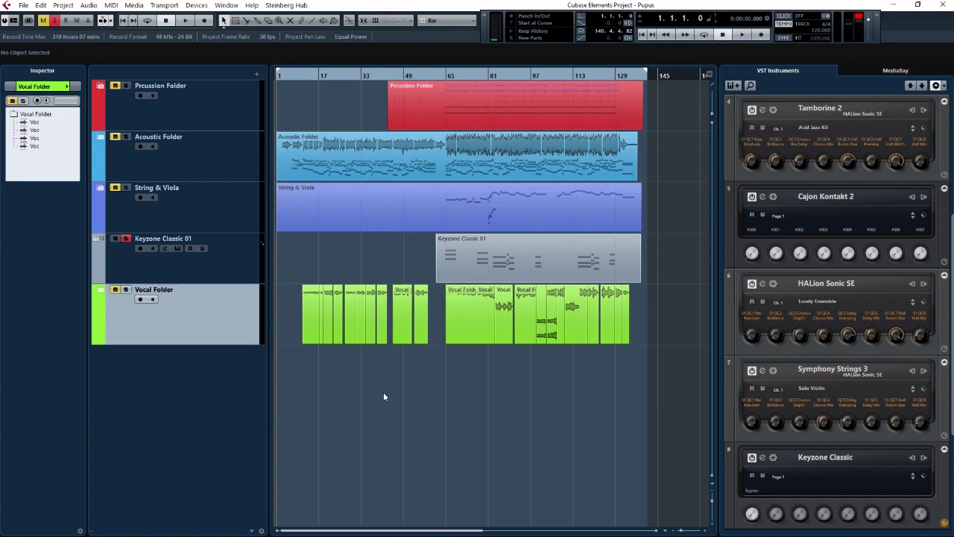
Step: Close the Pupus project and create a new empty project
click(945, 6)
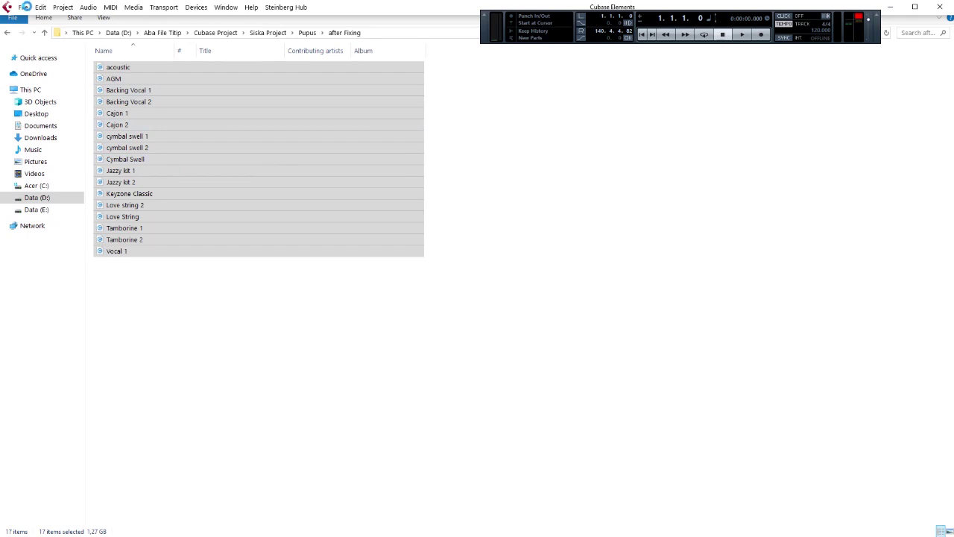
mouse_move(121, 535)
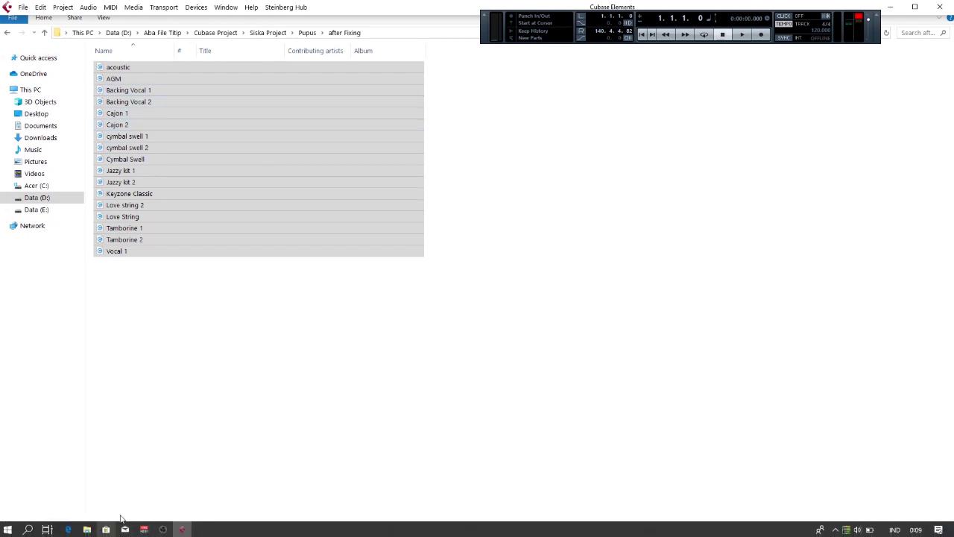
click(23, 7)
click(52, 21)
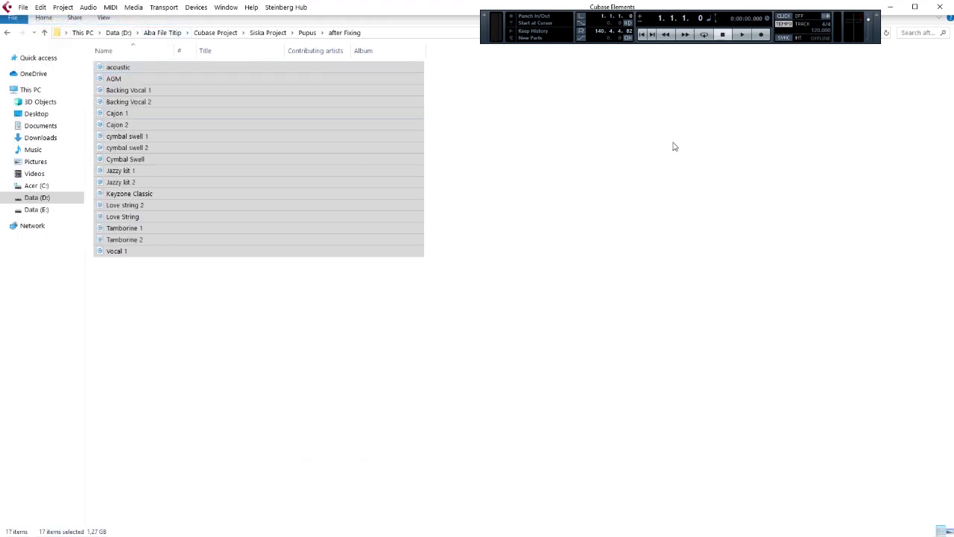
click(709, 425)
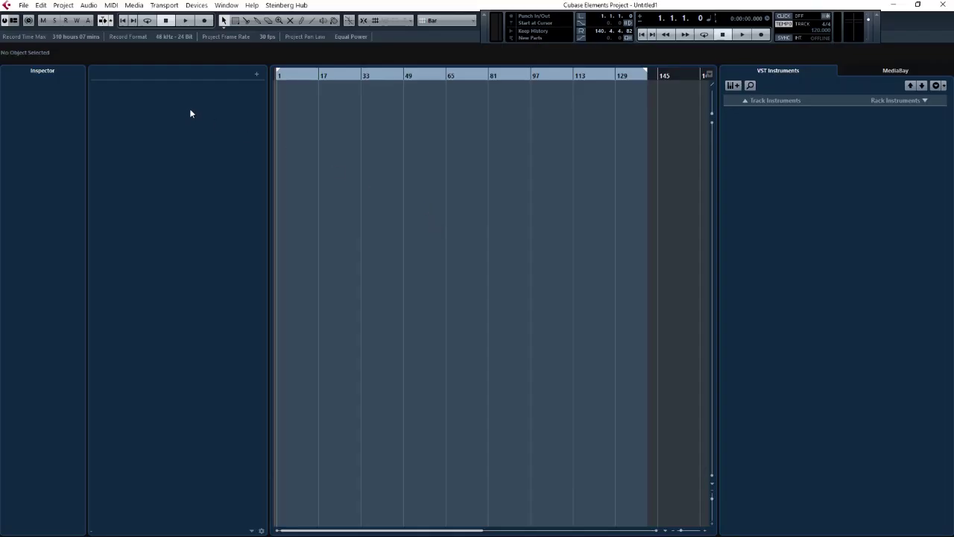
Step: Switch to File Explorer and go through the audio files in the after Fixing folder, from acoustic to Vocal 1
right_click(190, 112)
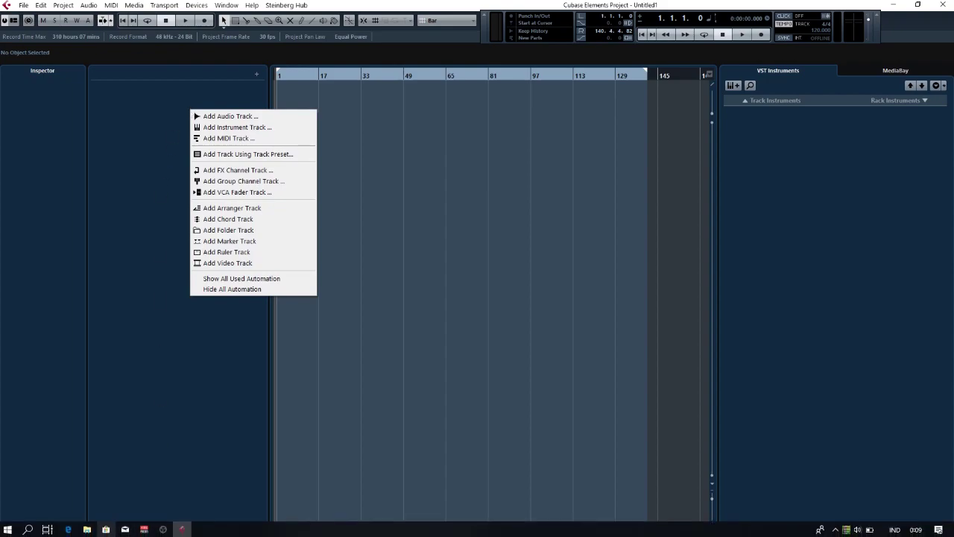
click(86, 530)
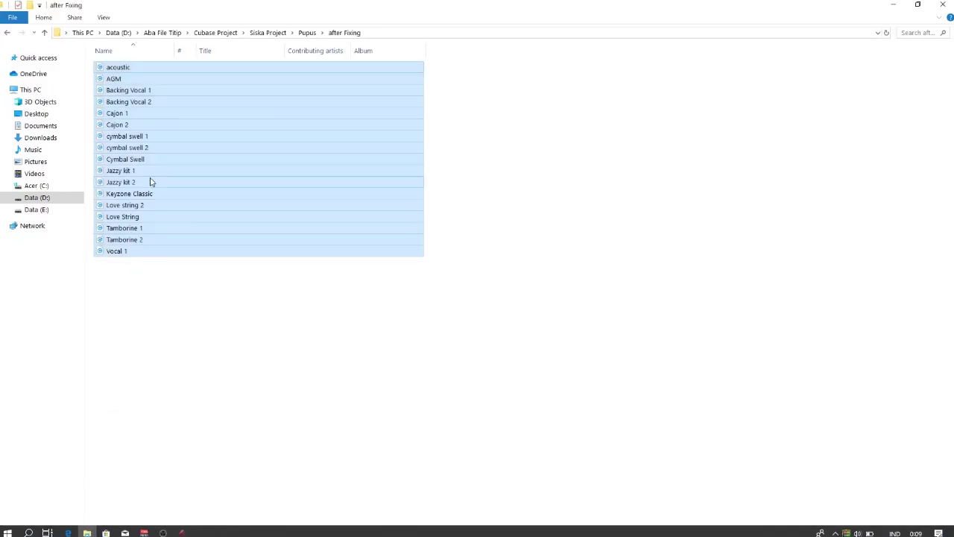
click(130, 69)
click(127, 80)
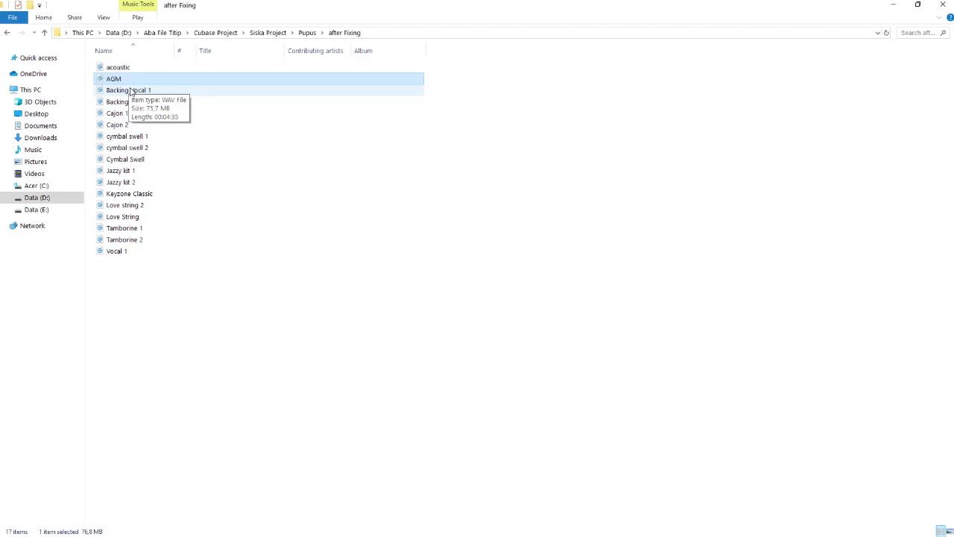
click(129, 90)
click(130, 101)
click(127, 113)
click(125, 125)
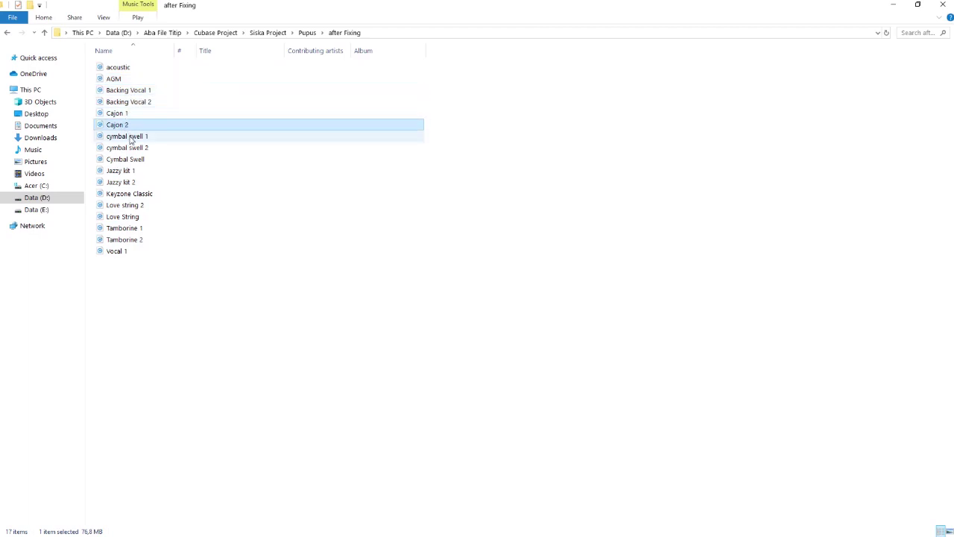
click(126, 136)
click(128, 147)
click(128, 159)
click(127, 171)
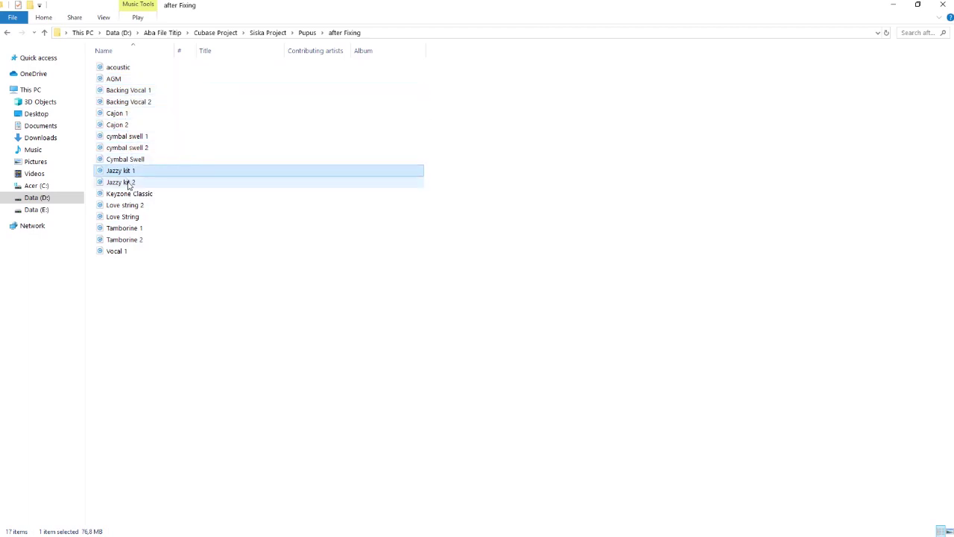
click(128, 182)
click(128, 194)
click(127, 205)
click(128, 217)
click(128, 228)
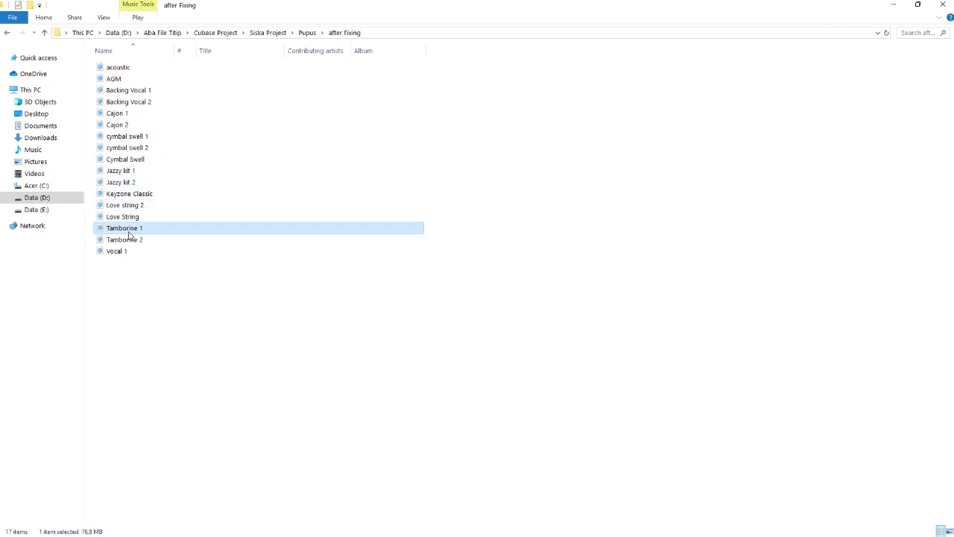
click(127, 239)
click(128, 251)
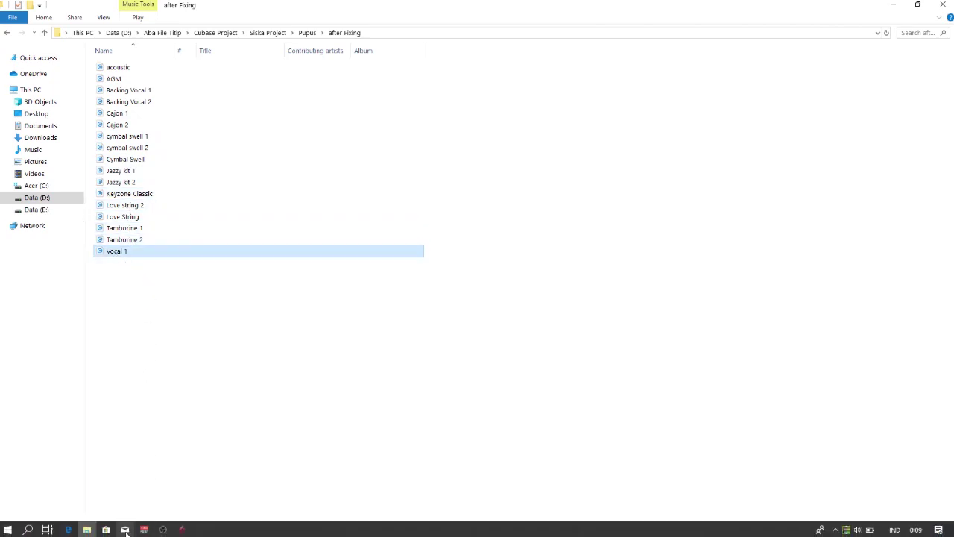
Step: Switch back to Cubase and add 17 mono audio tracks to the empty project
mouse_move(187, 532)
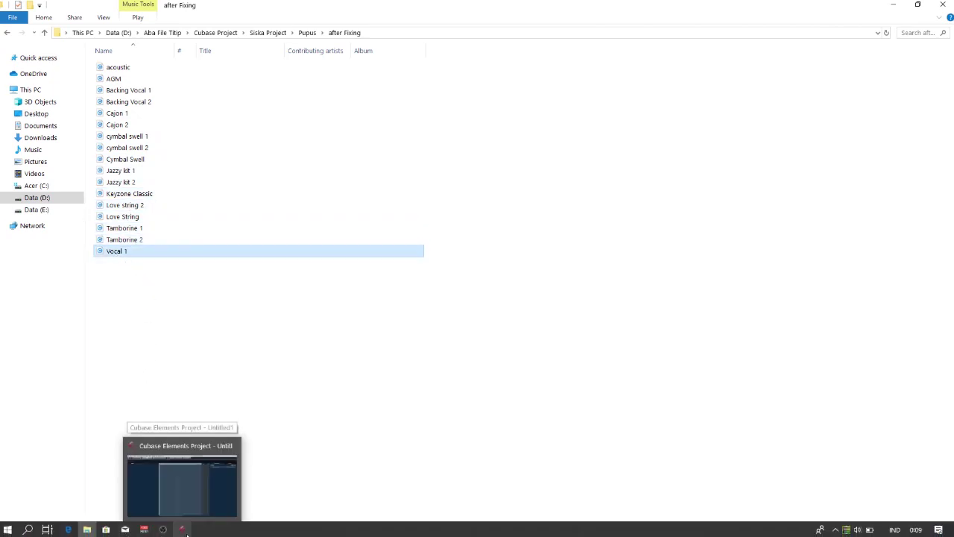
click(182, 484)
right_click(189, 107)
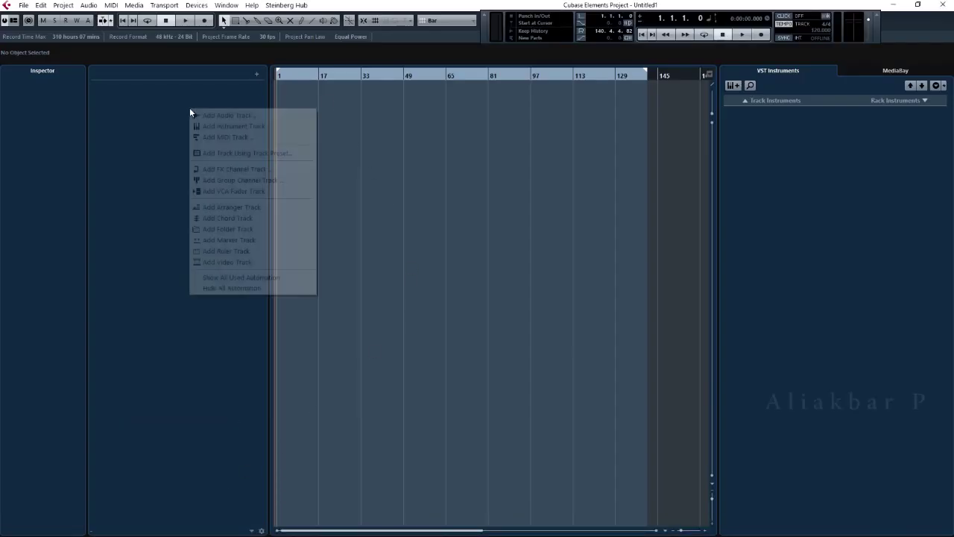
click(216, 113)
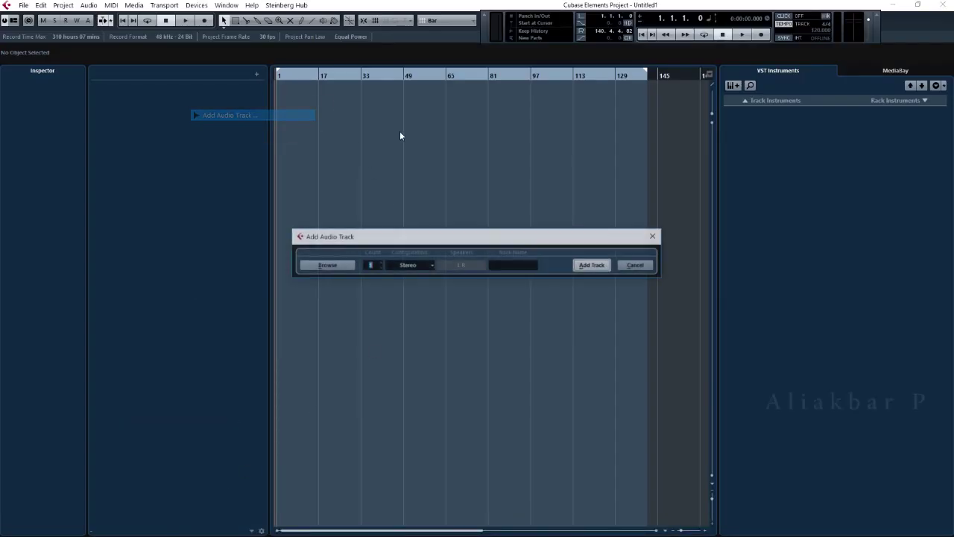
click(431, 266)
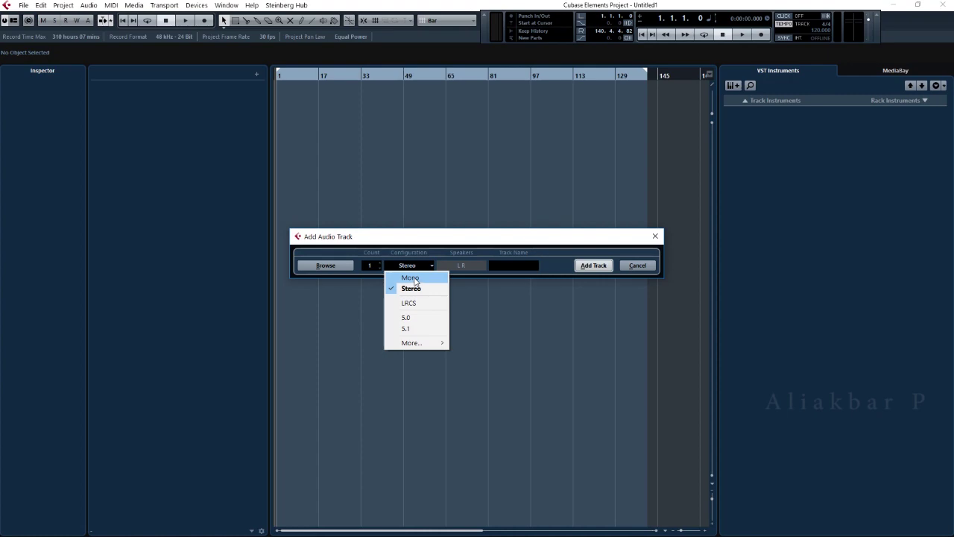
click(415, 279)
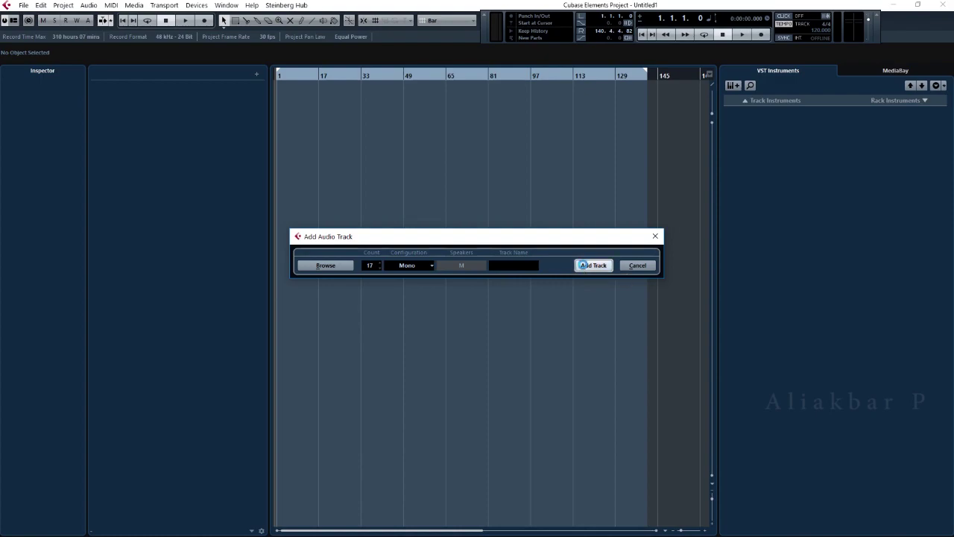
click(593, 266)
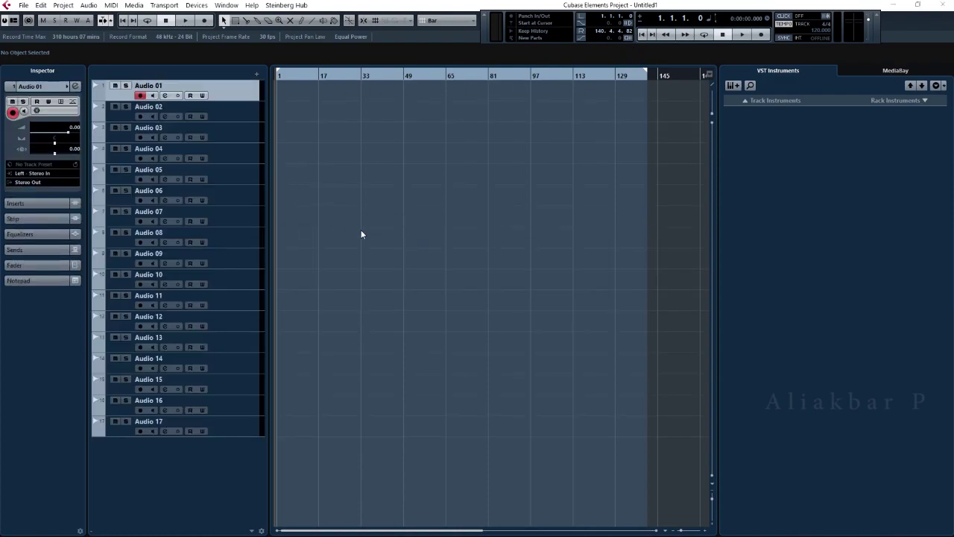
Step: Start saving the project and browse to the Pupus folder under Aba File Titip\Cubase Project on drive D
key(ctrl+s)
click(218, 97)
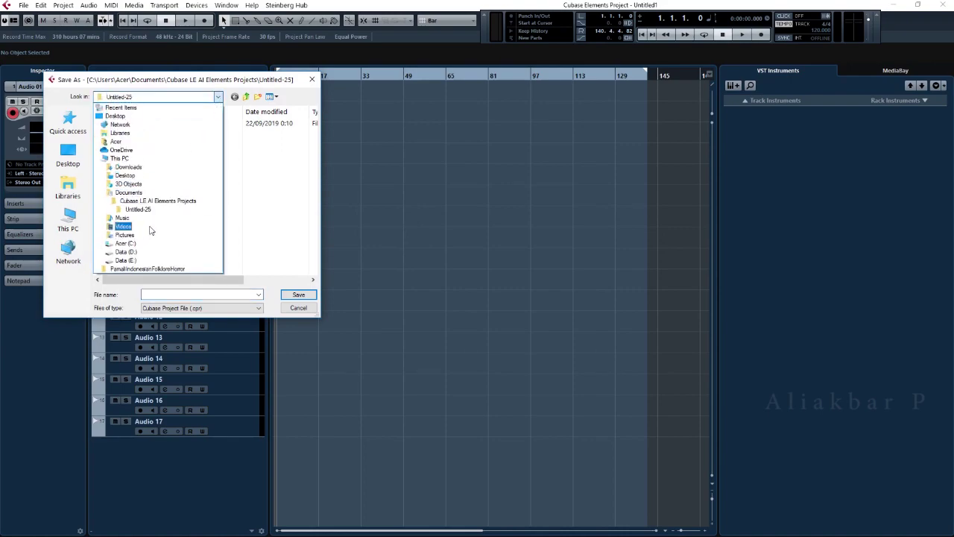
click(148, 251)
double_click(147, 198)
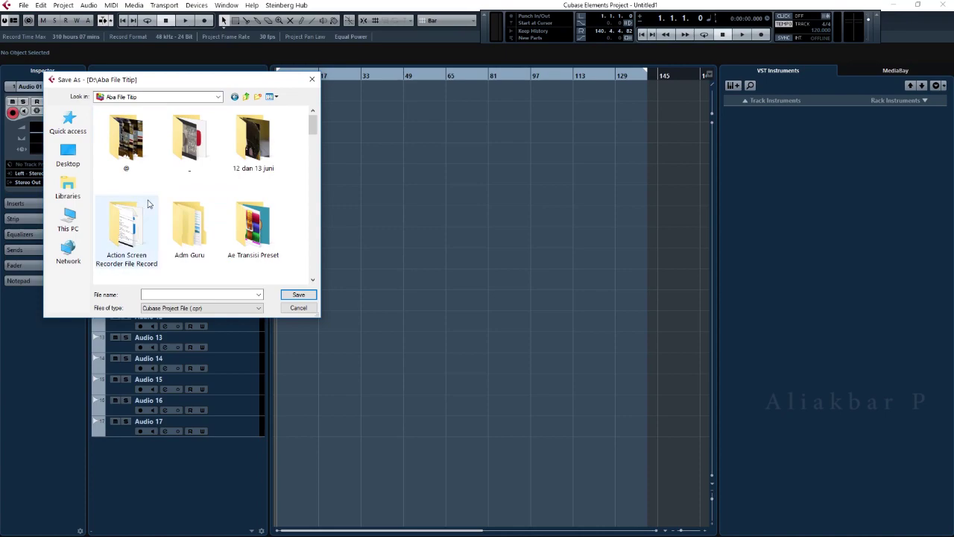
scroll(234, 230, down, 2)
double_click(193, 195)
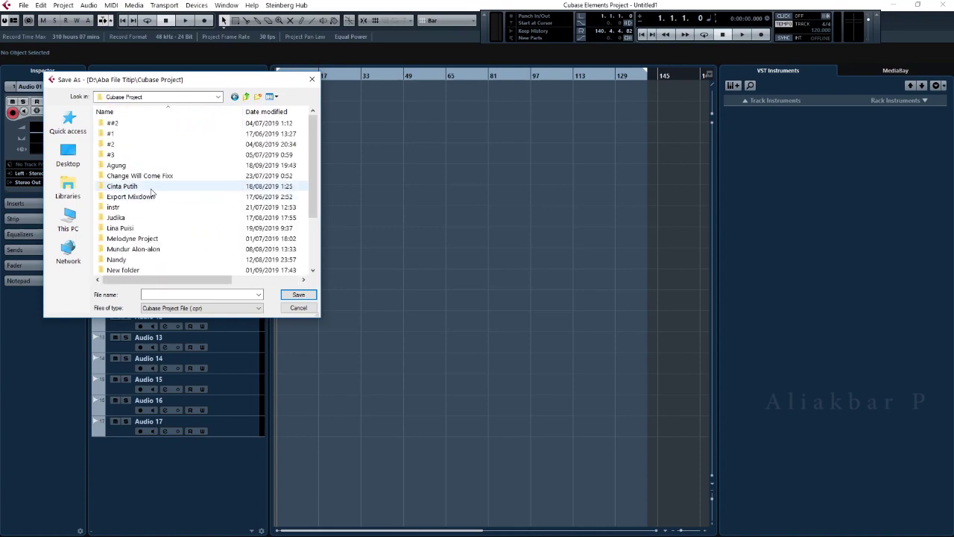
scroll(155, 223, down, 2)
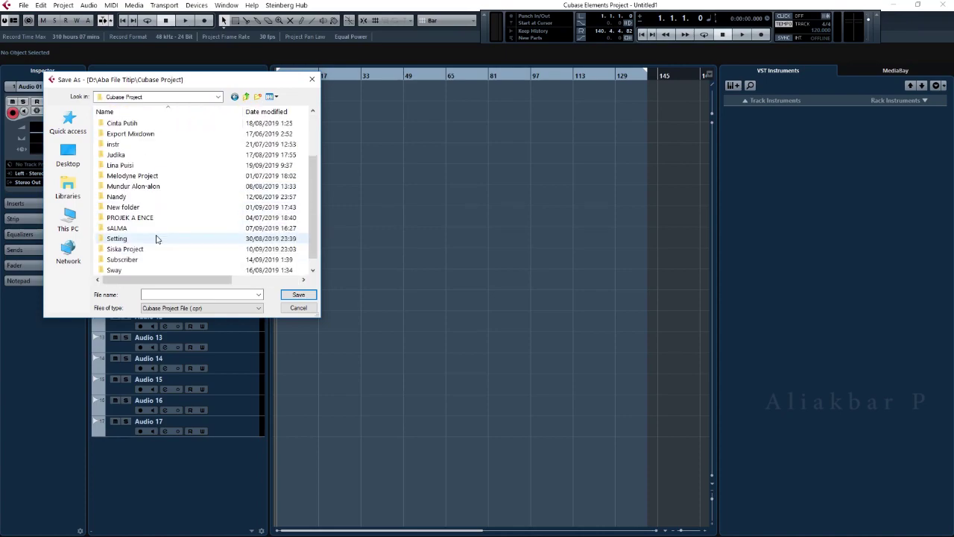
double_click(120, 249)
double_click(122, 171)
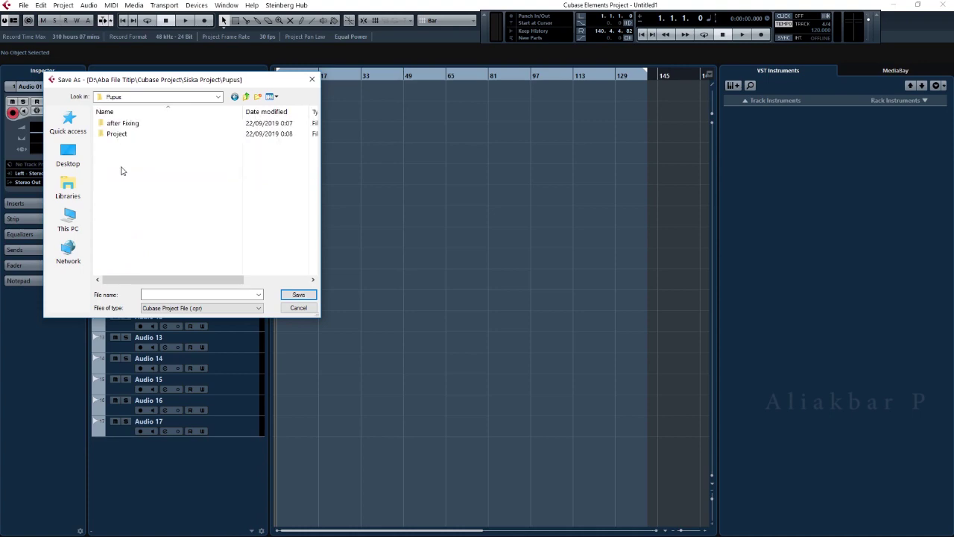
Step: Create a new folder named Mixing inside the Pupus folder
right_click(138, 194)
mouse_move(243, 309)
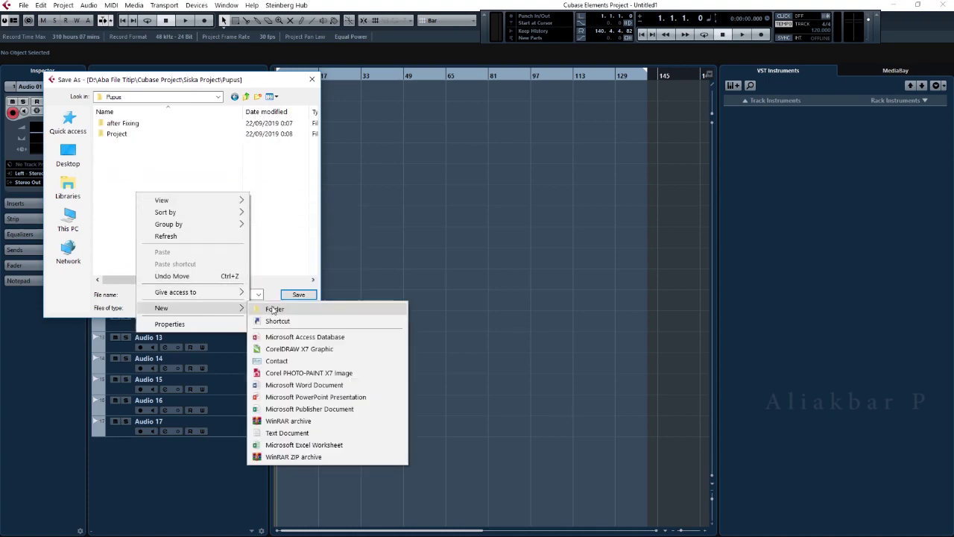
click(277, 308)
text(P)
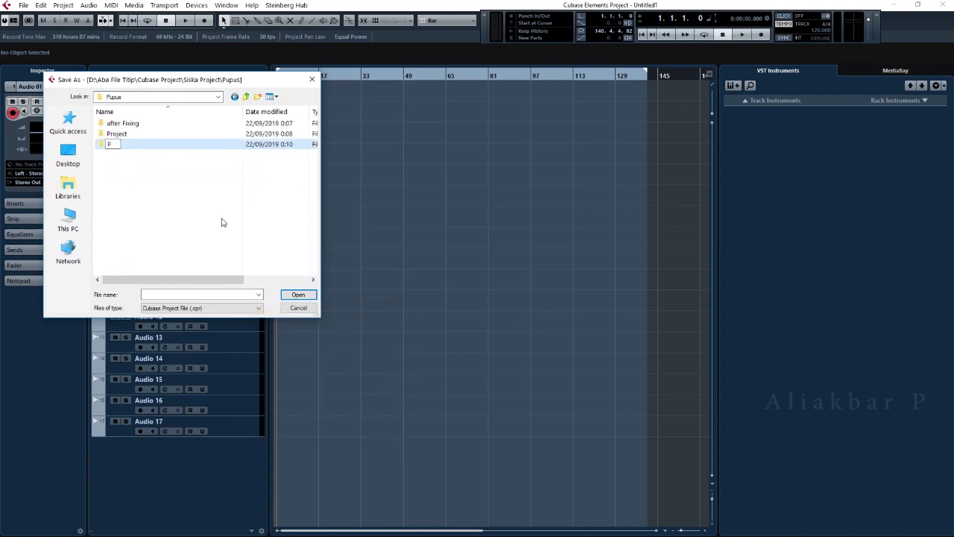
text(Mixing)
key(Return)
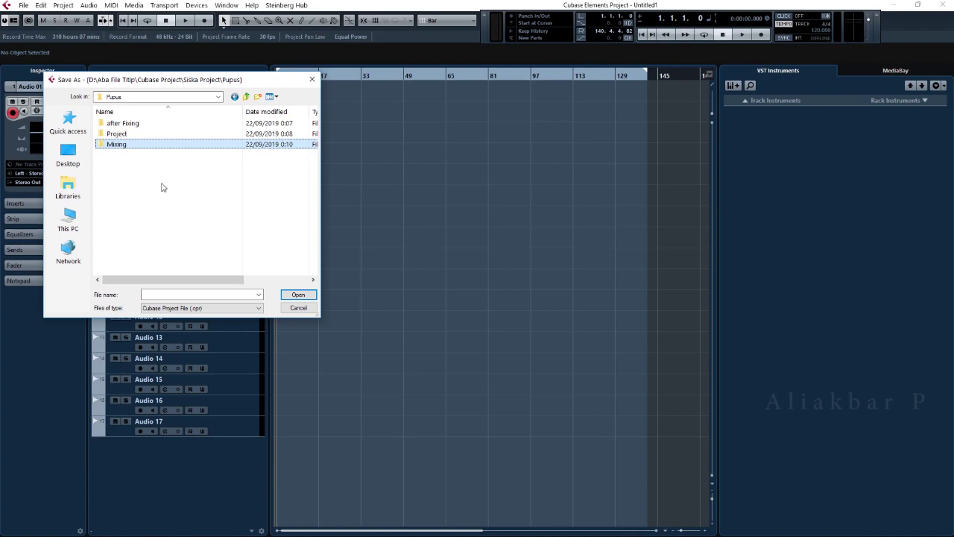
Step: Save the project as Pupus Mixing in the Mixing folder
double_click(149, 145)
click(180, 293)
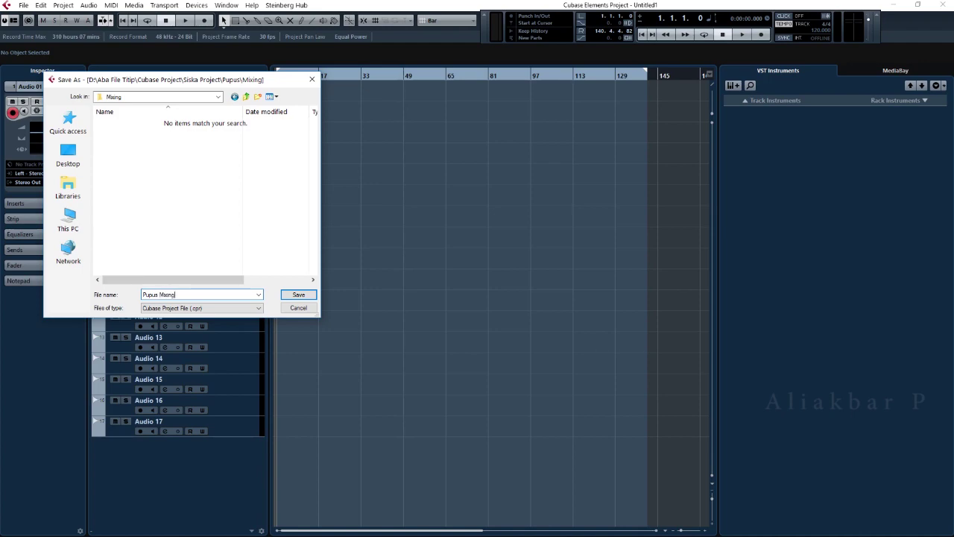
click(298, 294)
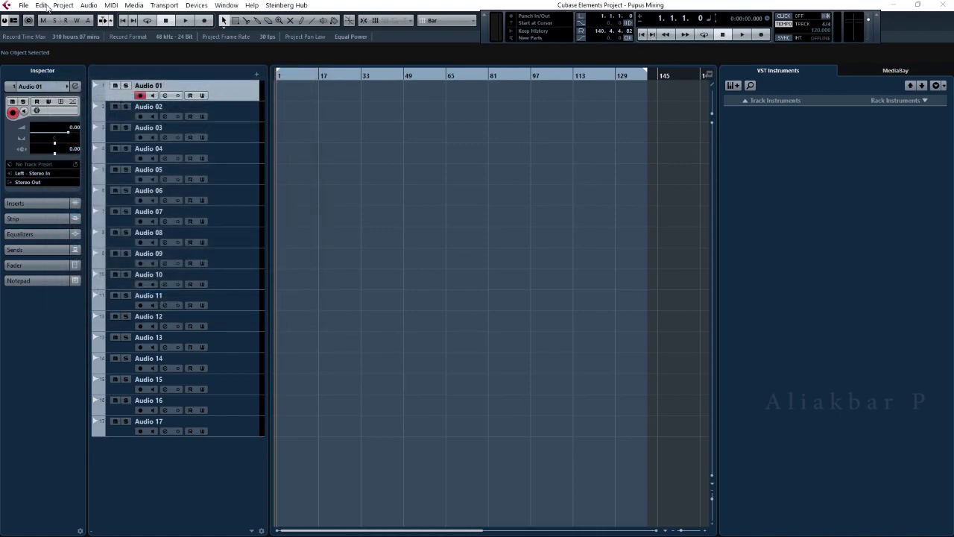
Step: Import the audio file Cajon 1 from the after Fixing folder onto track Audio 01, copying it to the working directory
click(23, 5)
mouse_move(123, 149)
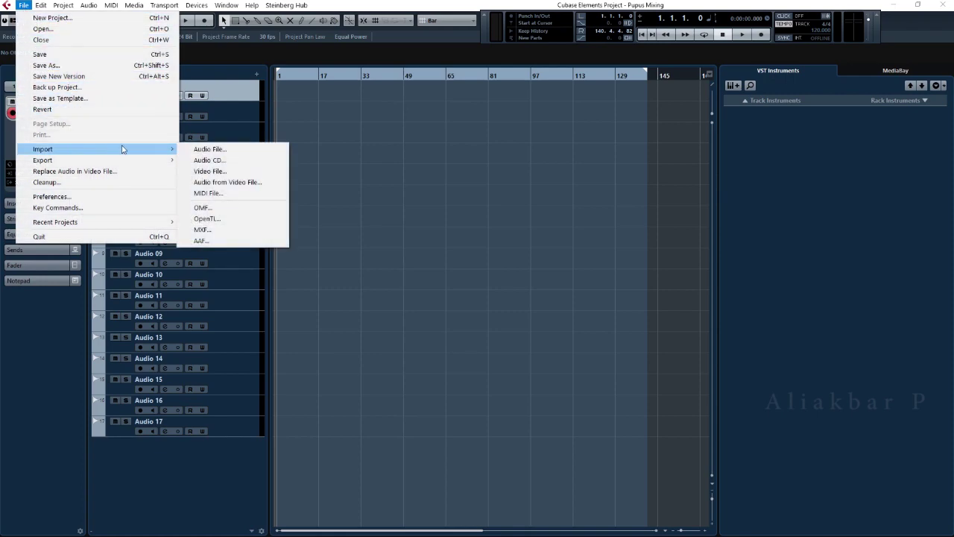
click(231, 152)
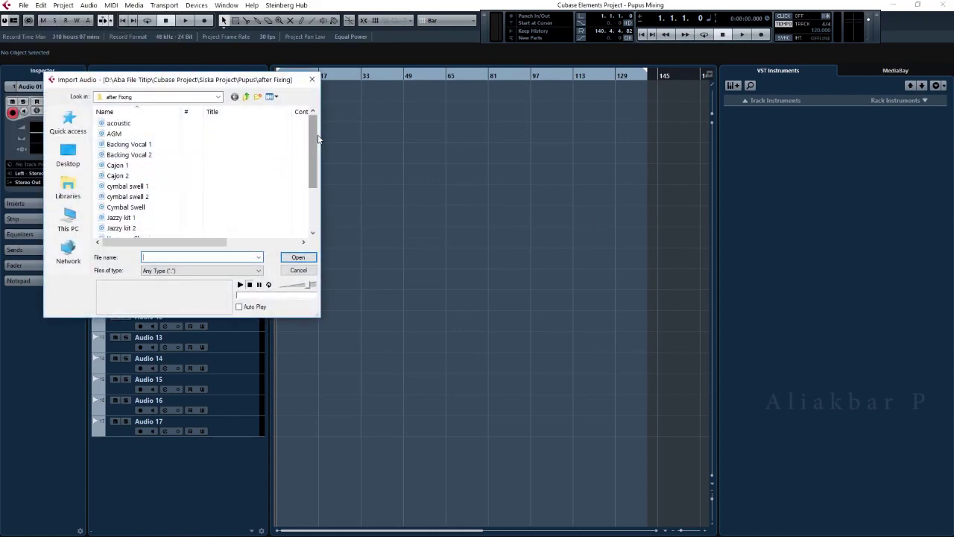
click(118, 165)
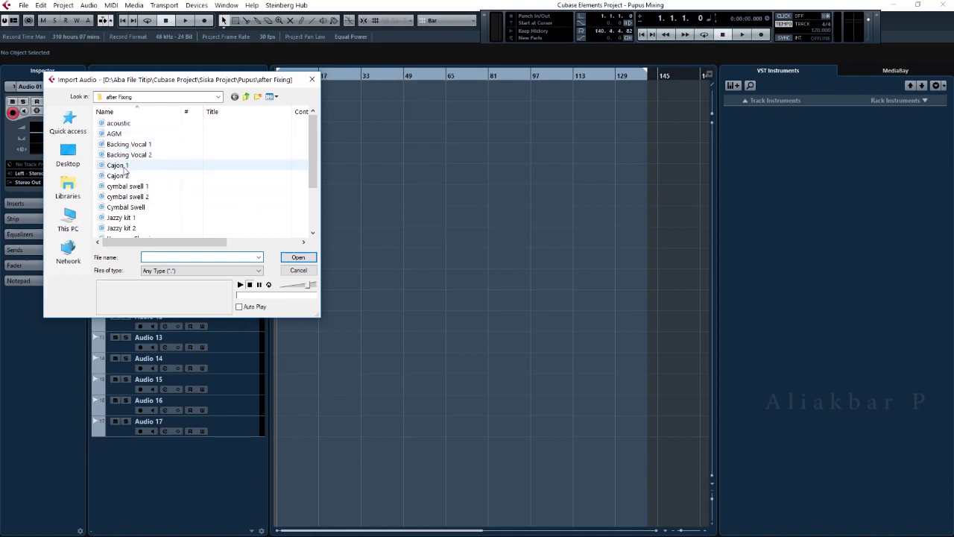
click(298, 258)
click(514, 320)
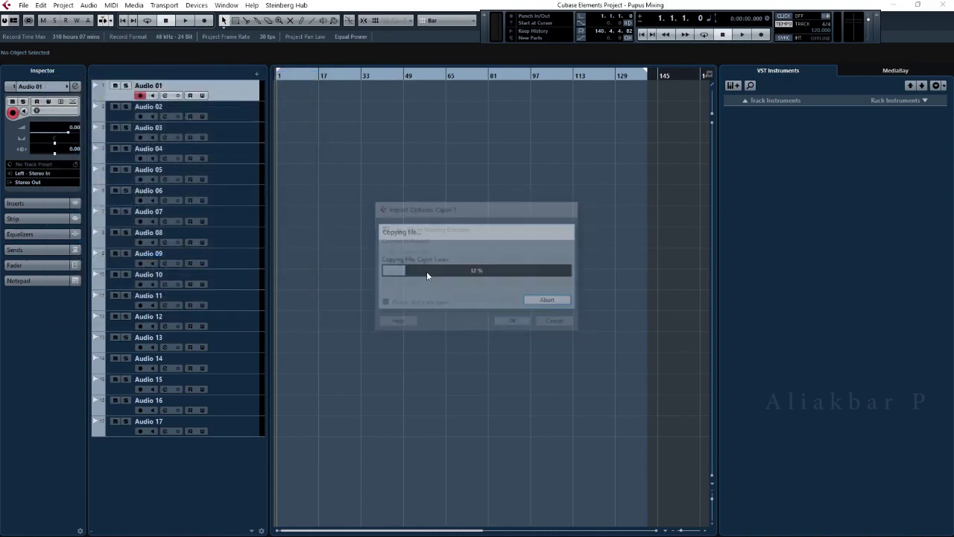
Step: Import the audio file cymbal swell 1 onto track Audio 02, copying it to the working directory
click(244, 111)
click(25, 6)
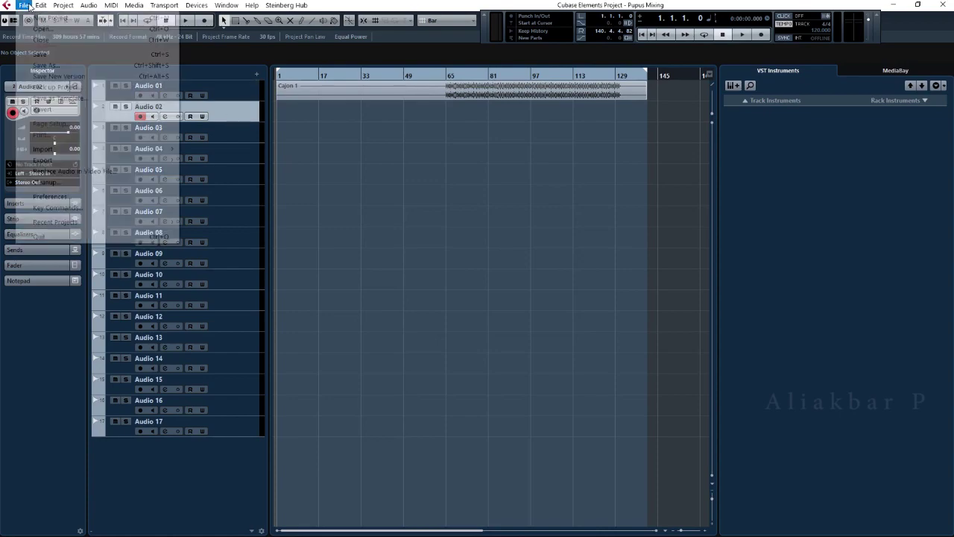
mouse_move(112, 155)
click(209, 150)
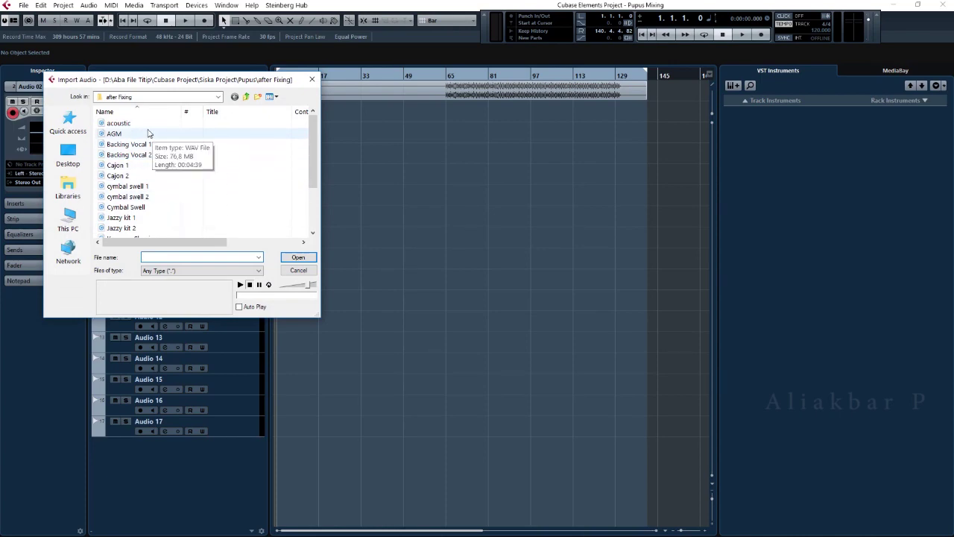
click(138, 190)
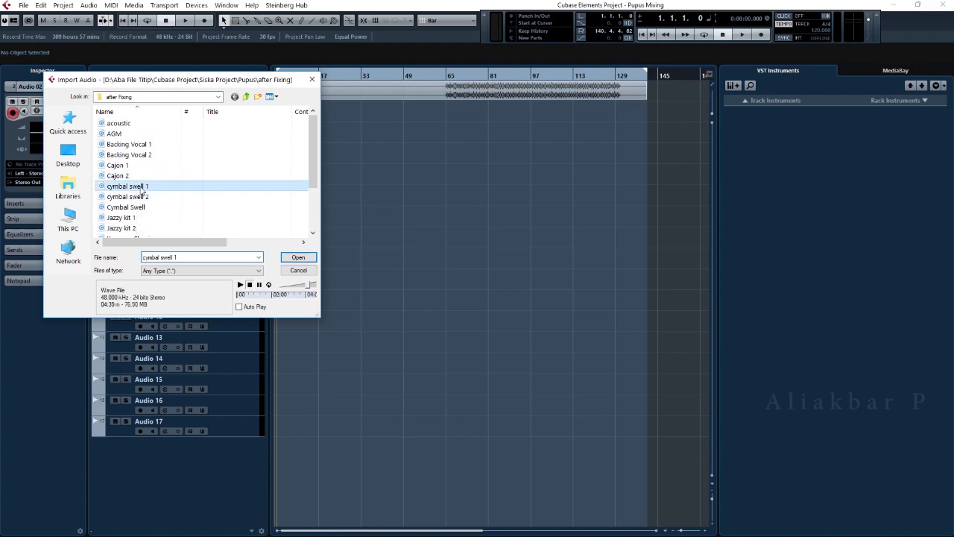
click(298, 257)
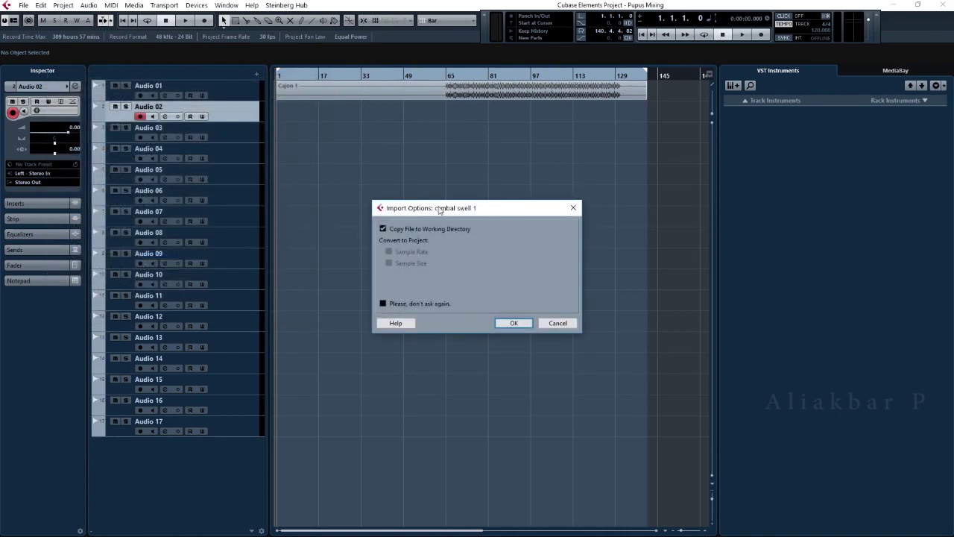
click(510, 323)
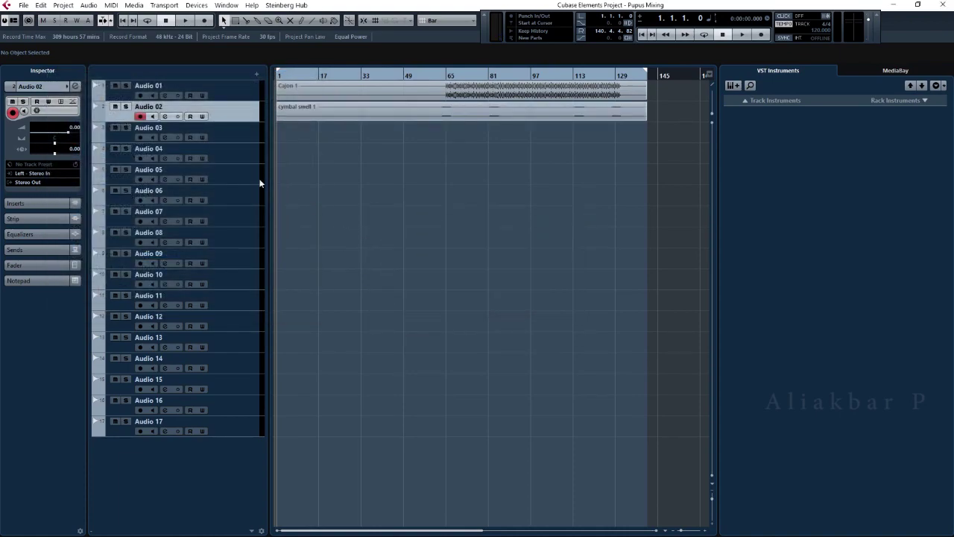
Step: Import the audio file Jazzy kit 1 onto track Audio 03, copying it to the working directory
click(216, 136)
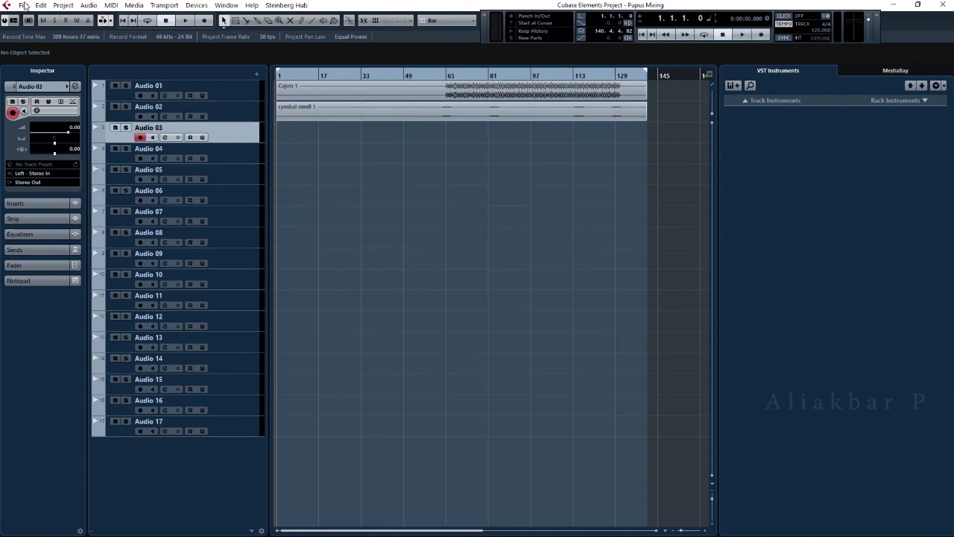
click(25, 6)
mouse_move(128, 153)
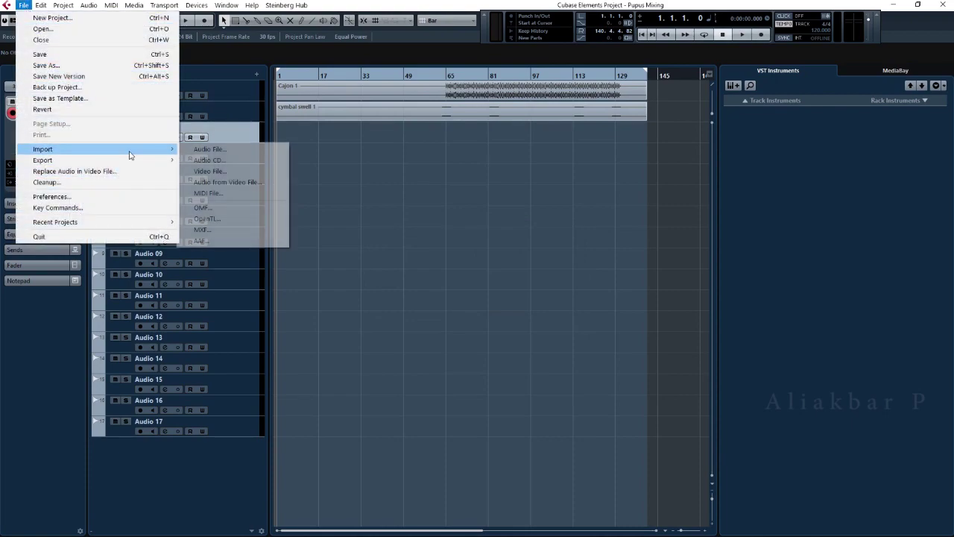
click(211, 149)
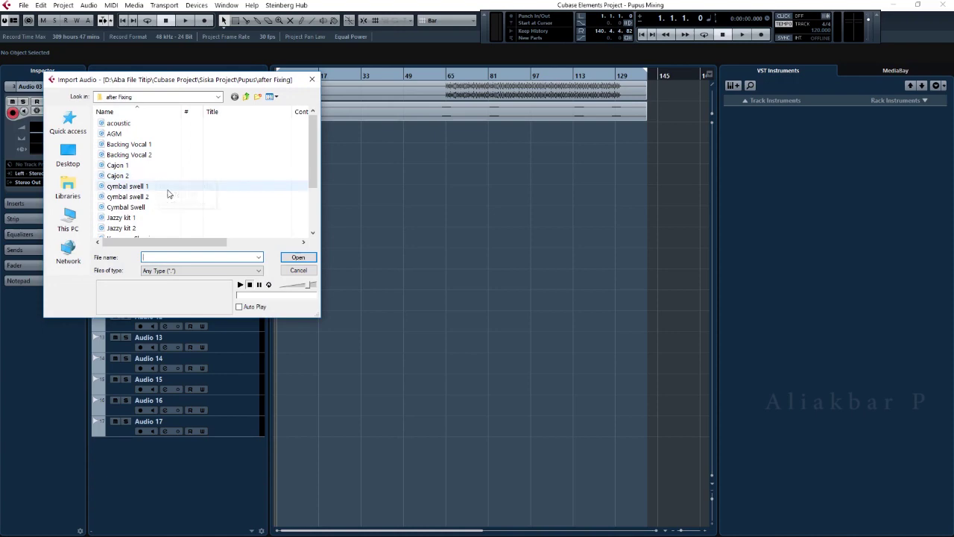
scroll(168, 194, down, 1)
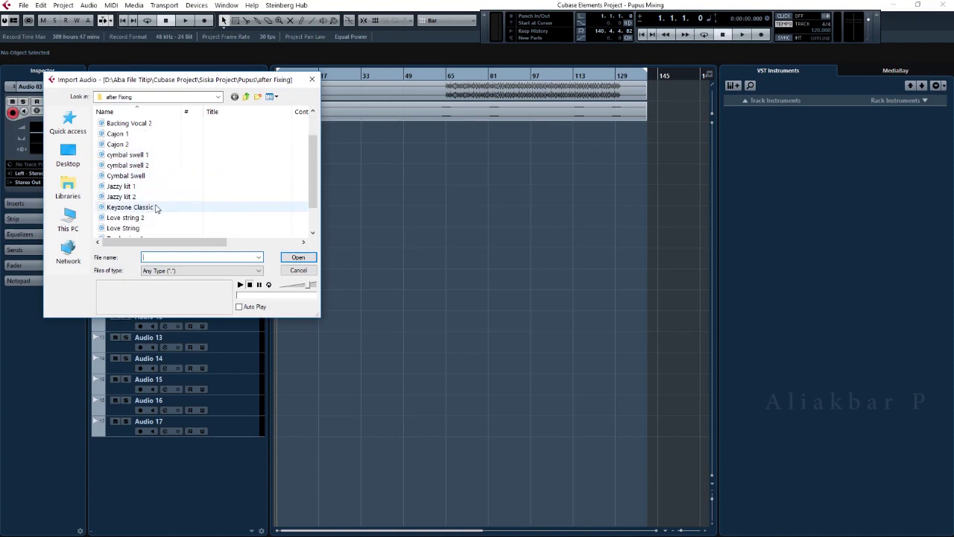
click(119, 186)
click(298, 258)
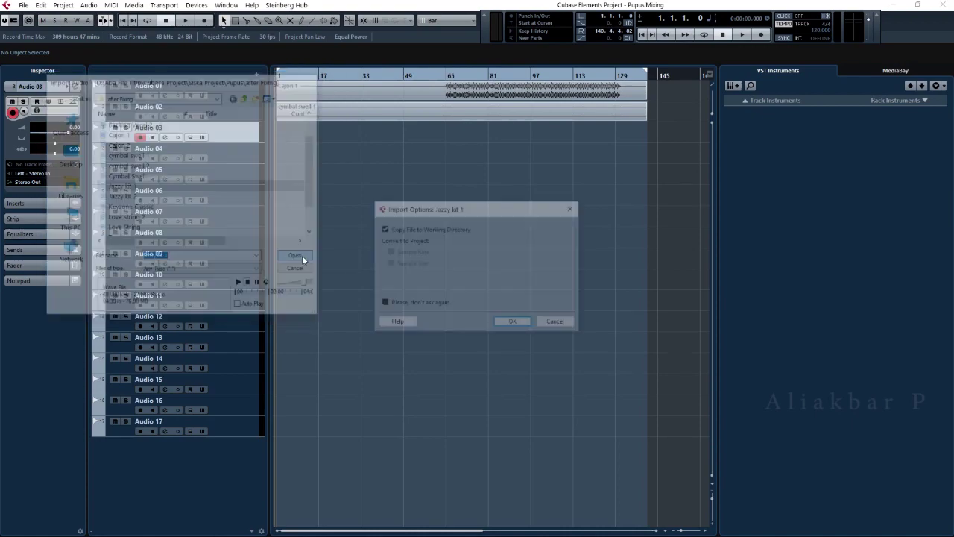
click(514, 323)
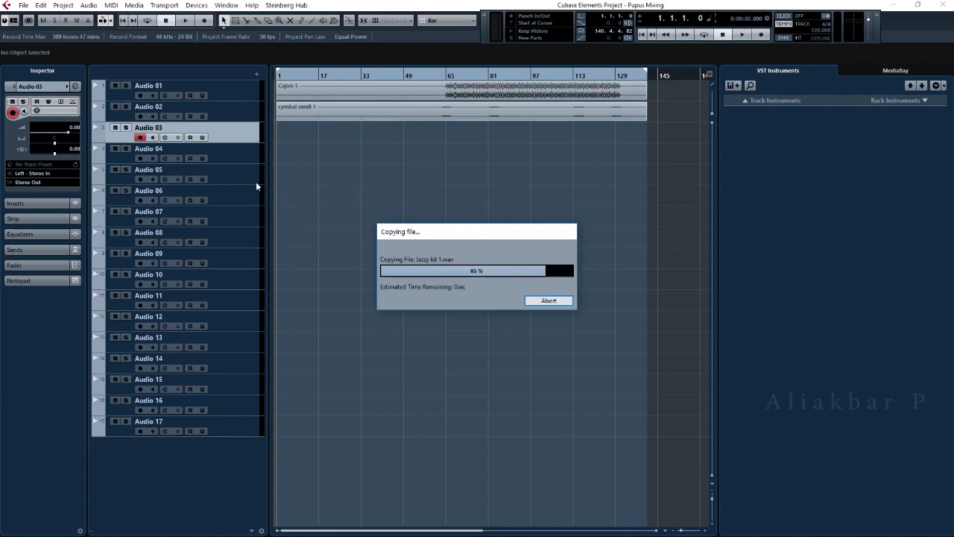
Step: Import Jazzy kit 2 onto track Audio 04 and Tamborine 1 onto track Audio 05
click(226, 160)
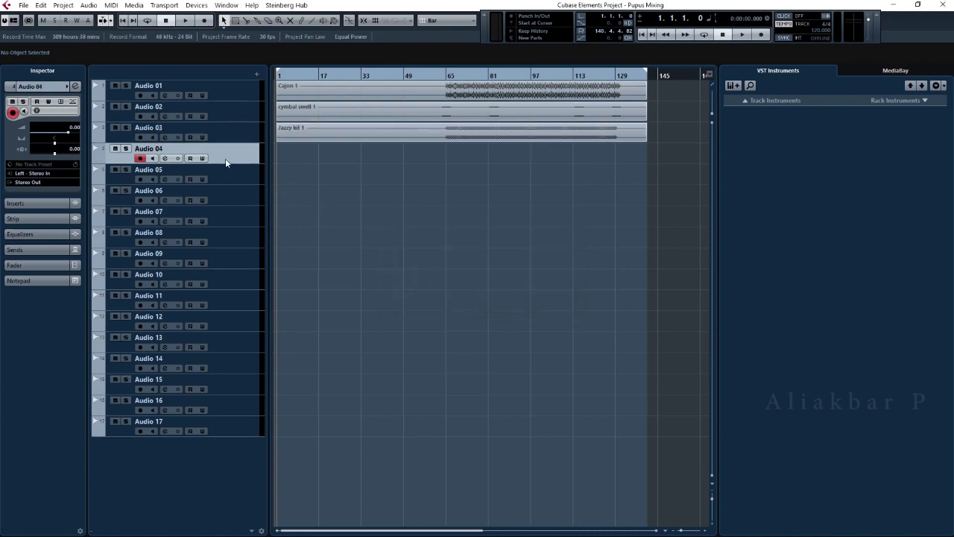
click(23, 6)
mouse_move(107, 151)
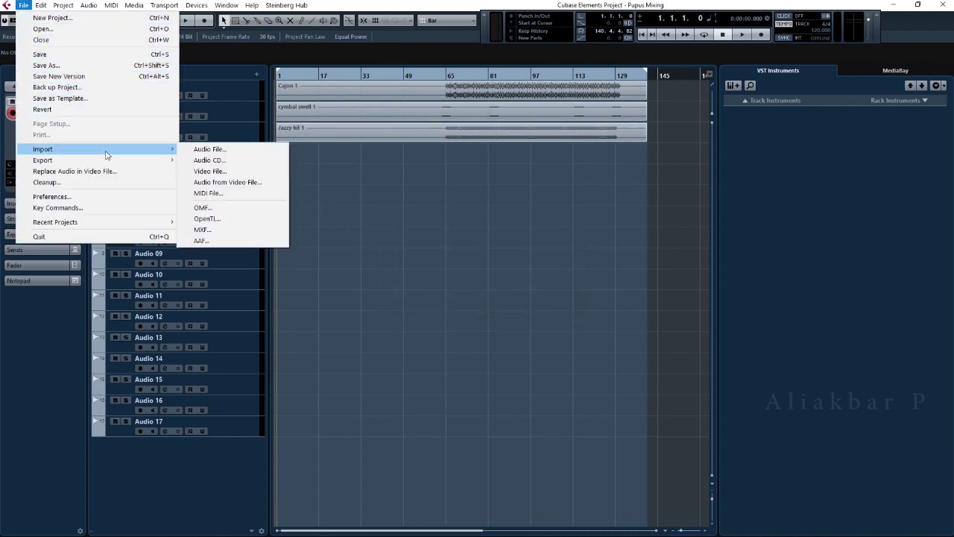
click(216, 149)
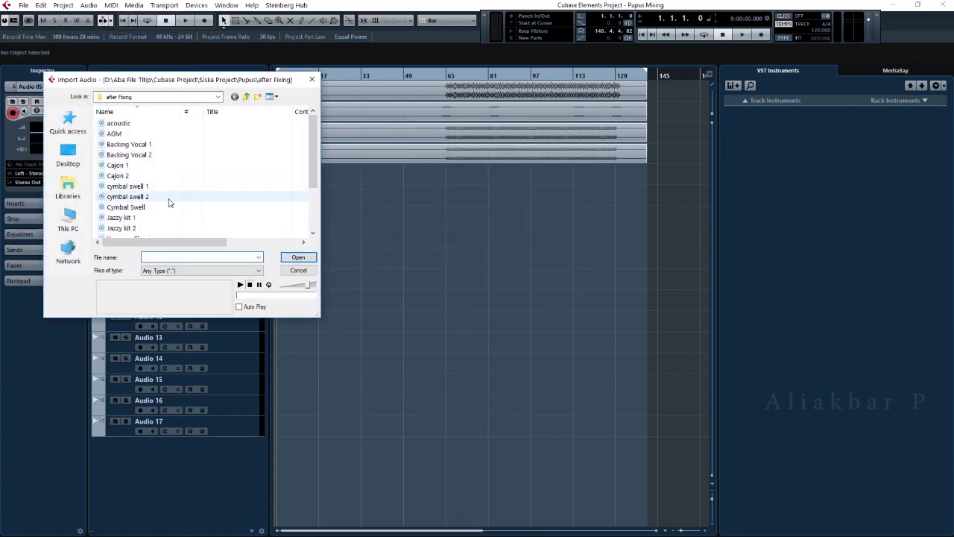
scroll(169, 202, down, 2)
click(157, 210)
double_click(157, 211)
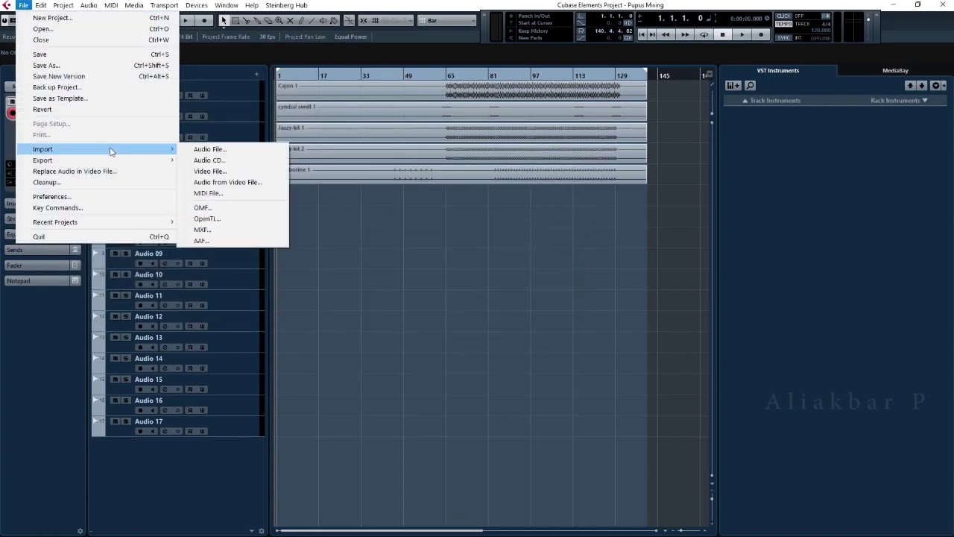
Step: Import the acoustic file onto track Audio 06 and the AGM file onto track Audio 07
click(207, 146)
scroll(181, 212, down, 3)
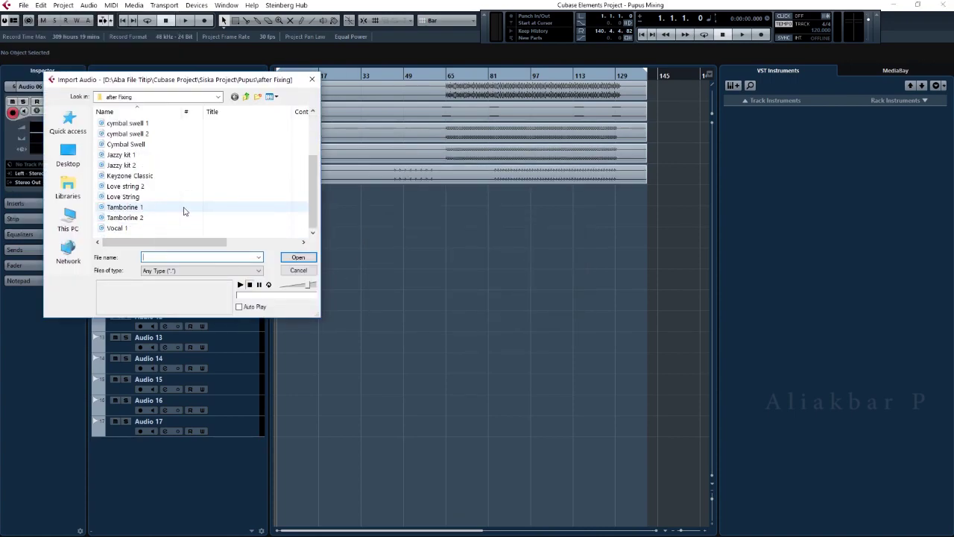
scroll(216, 202, up, 3)
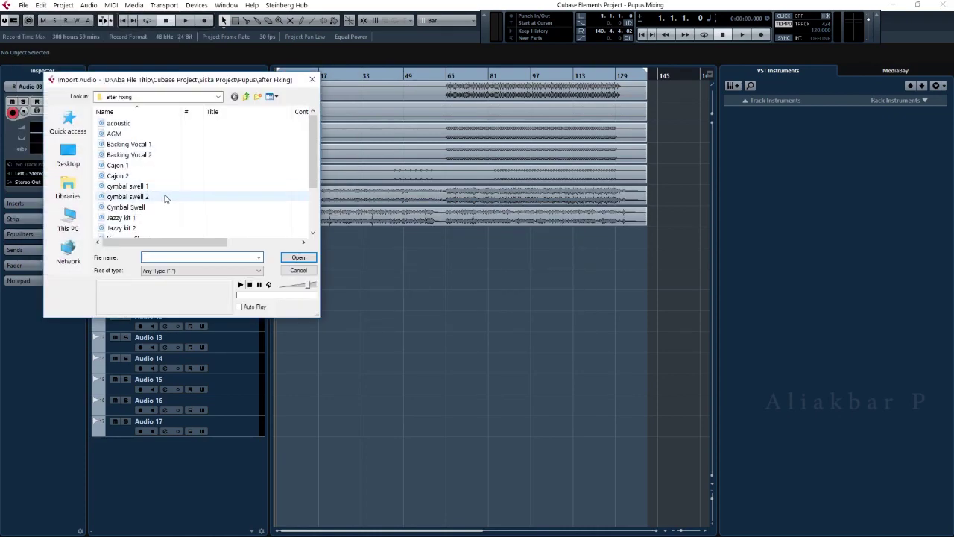
Step: Import Love String onto track Audio 08 and Love string 2 onto track Audio 09, copying the files to the working directory
scroll(157, 198, down, 2)
click(123, 196)
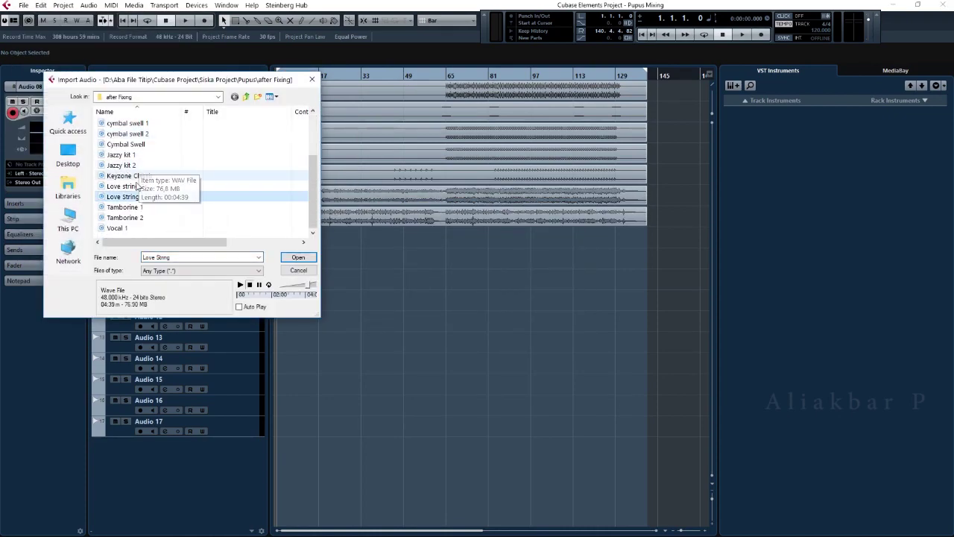
click(299, 257)
double_click(149, 198)
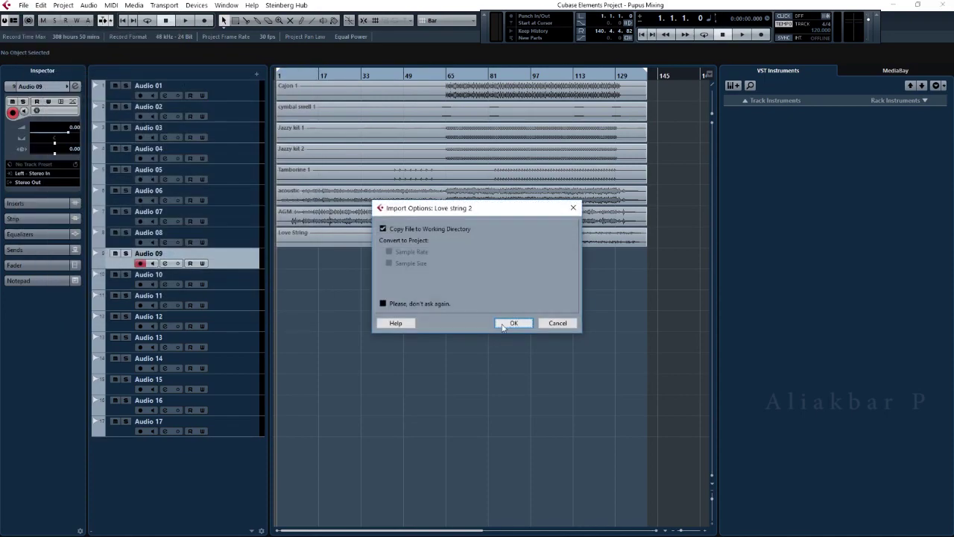
click(511, 322)
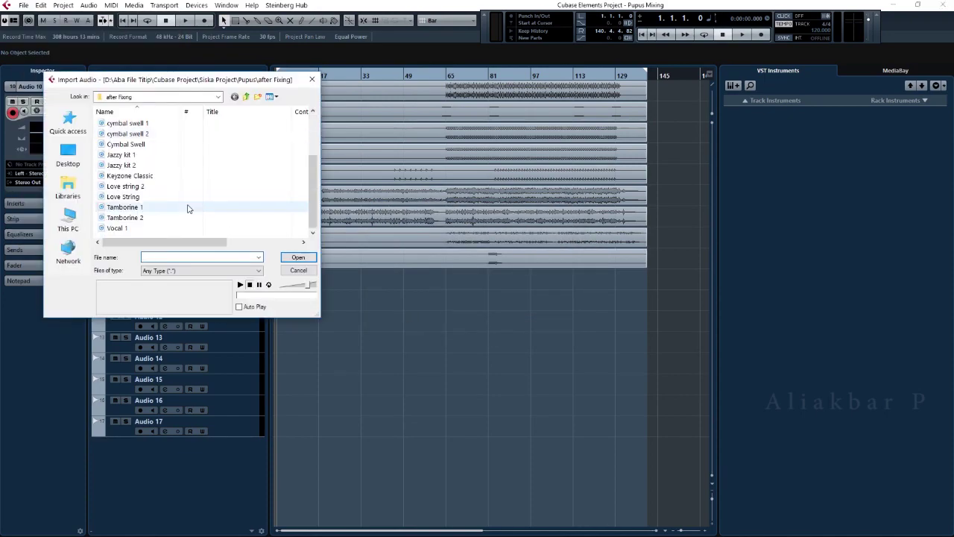
Step: Import the audio file Vocal 1 onto track Audio 10
click(117, 228)
click(298, 257)
click(512, 322)
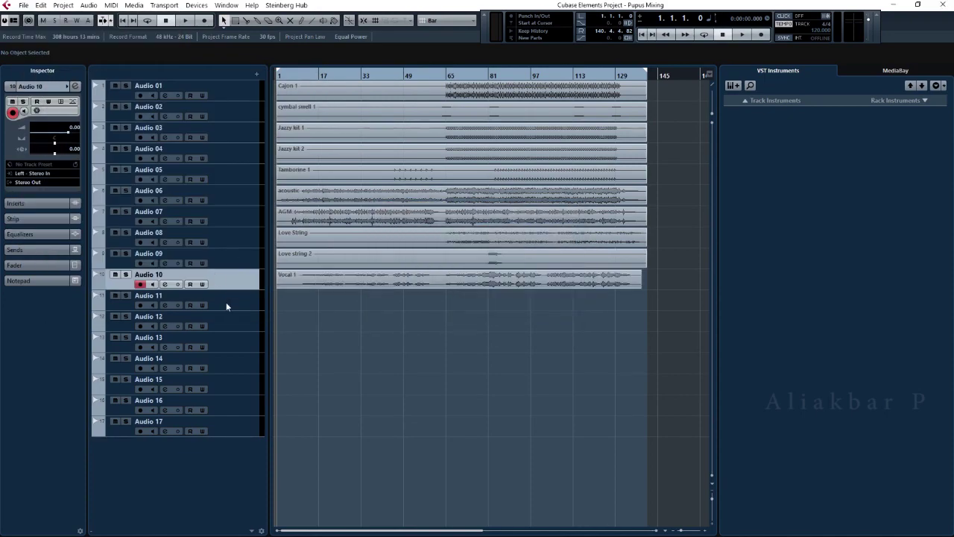
Step: Import the audio file Backing Vocal 1 onto track Audio 11
click(228, 304)
click(24, 5)
click(215, 203)
click(298, 258)
click(512, 323)
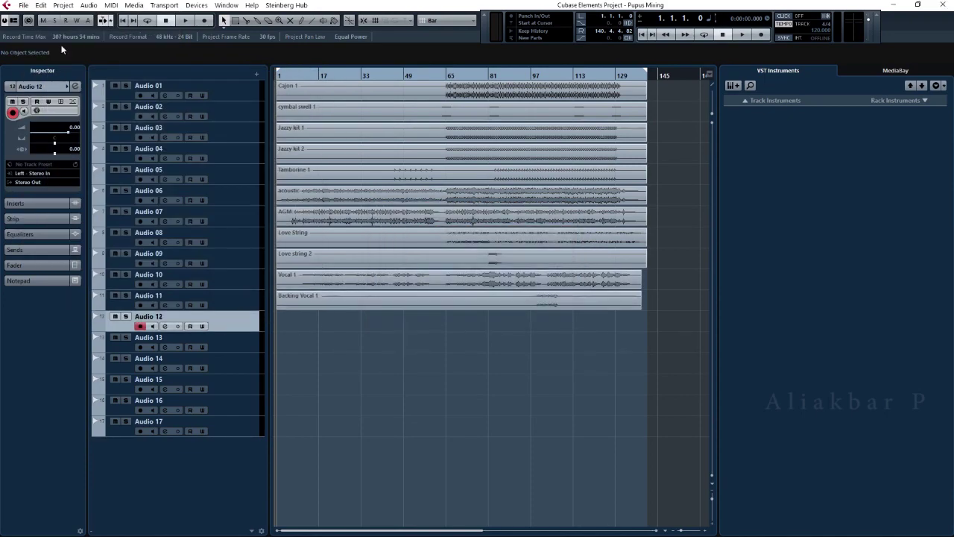
Step: Import the audio file Backing Vocal 2 onto track Audio 12
click(24, 5)
click(215, 203)
scroll(149, 186, up, 2)
click(129, 155)
click(306, 260)
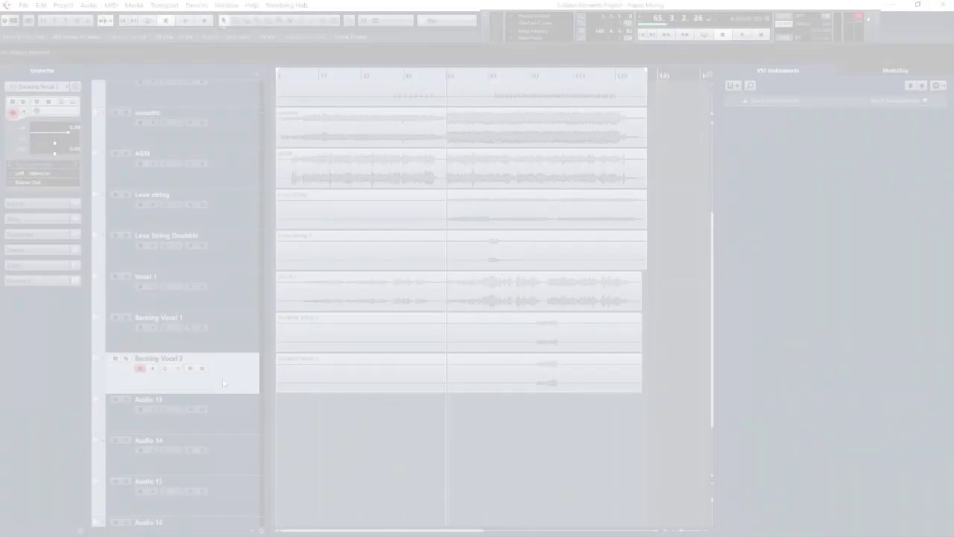
Step: Add a folder track named Percussion Folder above Cajon and move Cajon, cymbal swell, both Jazzy Kit tracks and Tamborine into it
scroll(304, 417, up, 5)
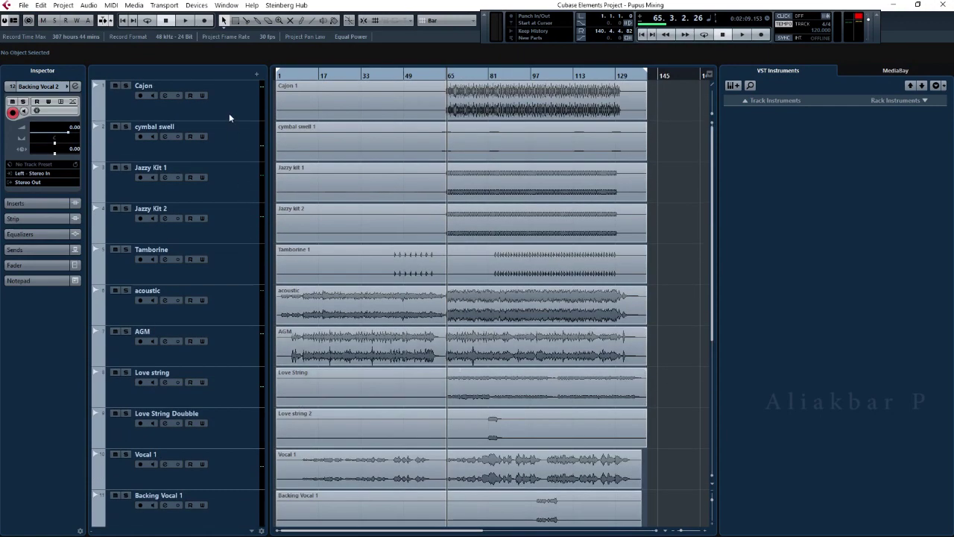
click(229, 113)
right_click(222, 103)
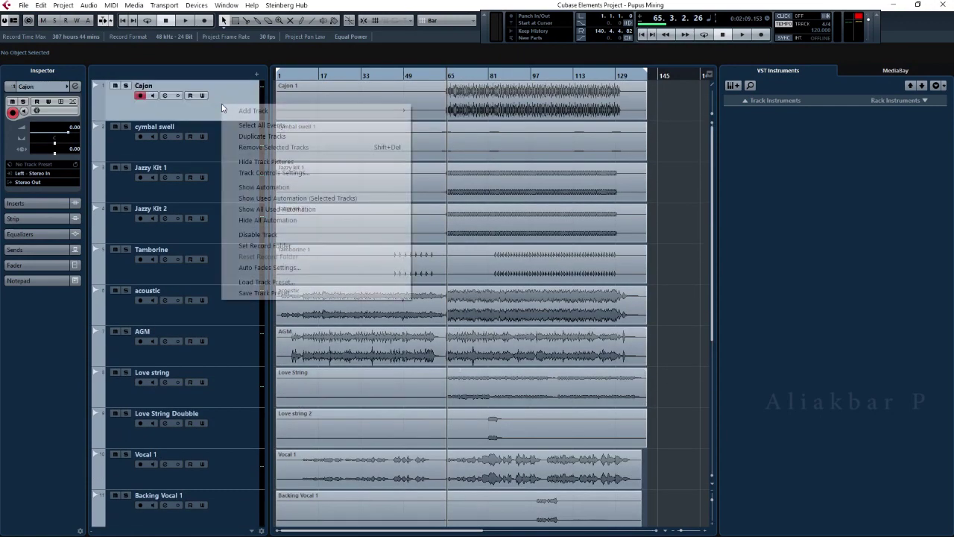
mouse_move(249, 112)
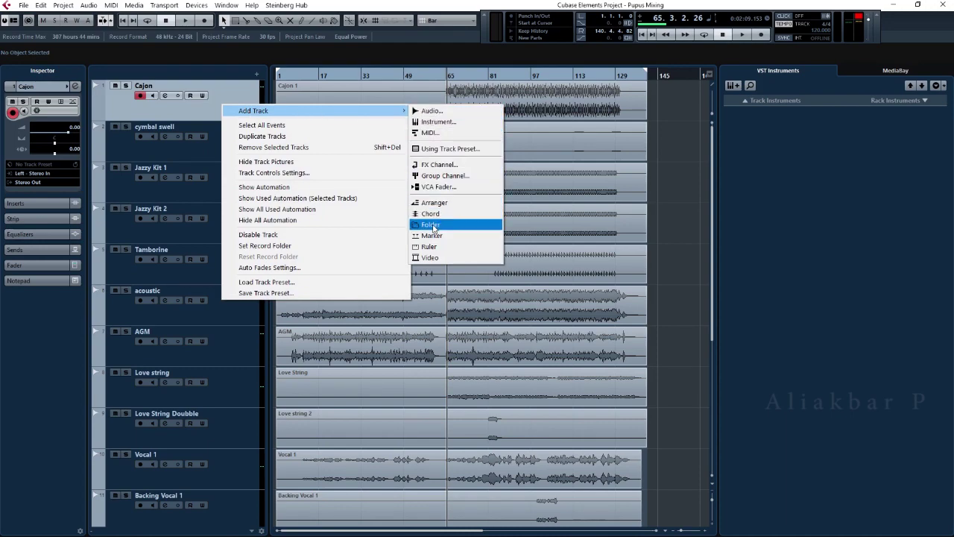
click(433, 224)
drag(202, 138, 198, 106)
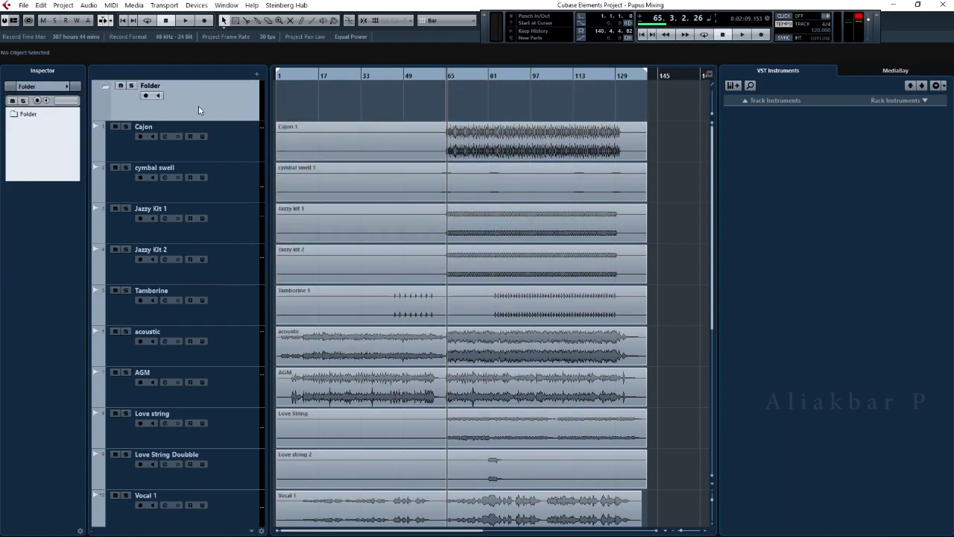
text(Percussion Folder)
key(Return)
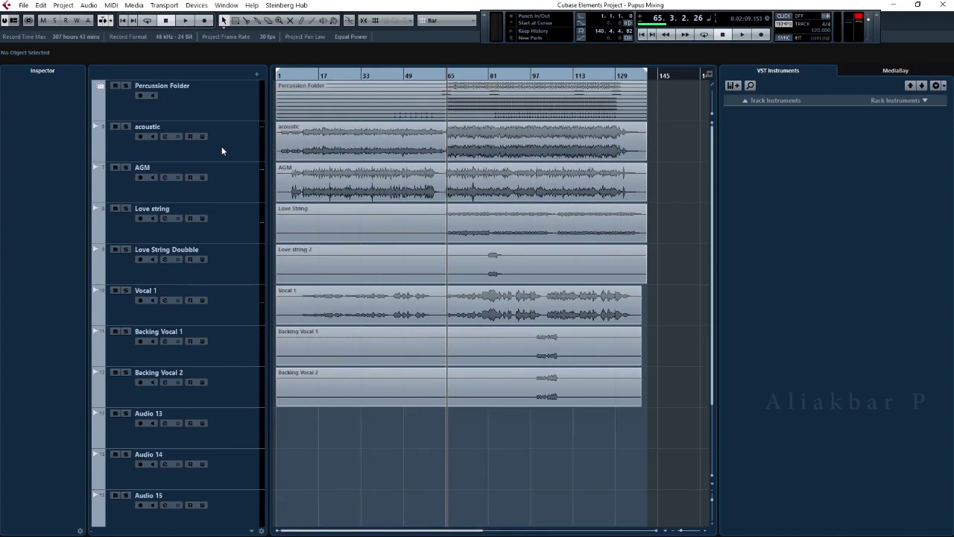
Step: Add a folder track named Acoustic Folder and move the acoustic and AGM tracks into it
click(221, 149)
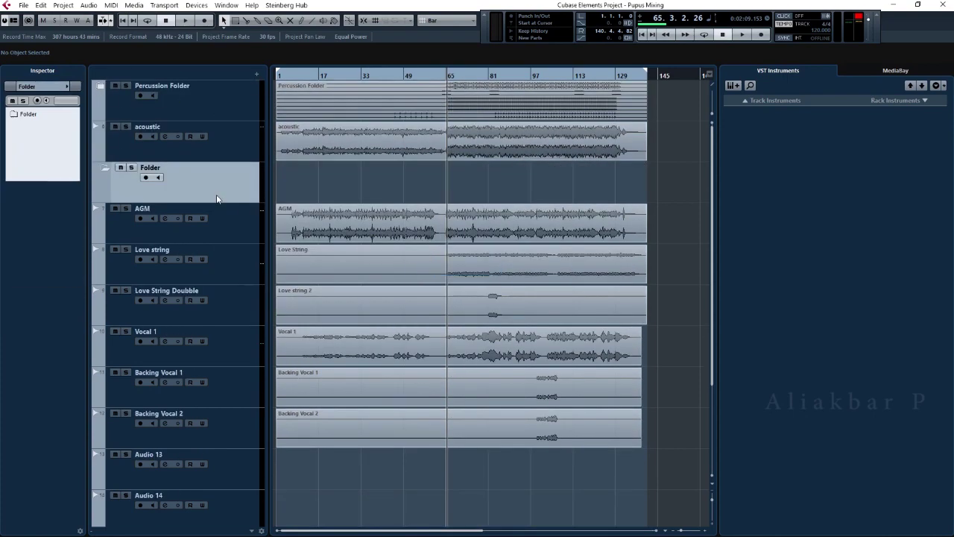
double_click(141, 128)
text(Acoustic Folder)
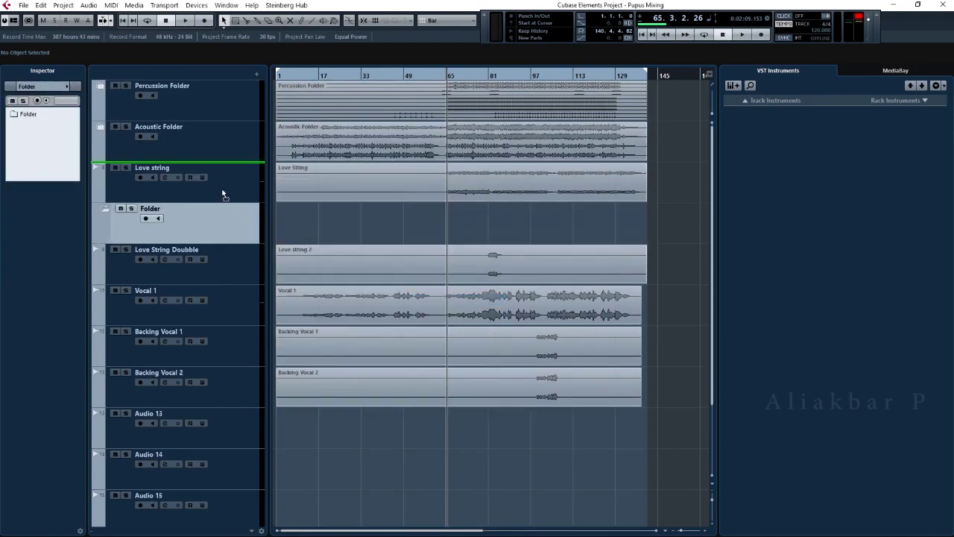
Step: Place a new folder track above Love string, name it String Folder and move both Love String tracks into it
drag(222, 194, 221, 187)
double_click(145, 168)
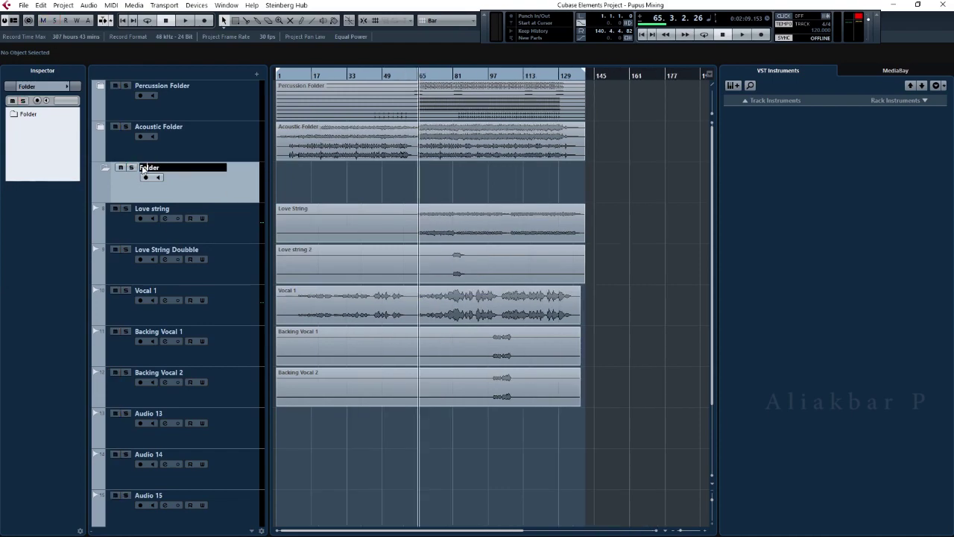
text(String Folder)
key(Return)
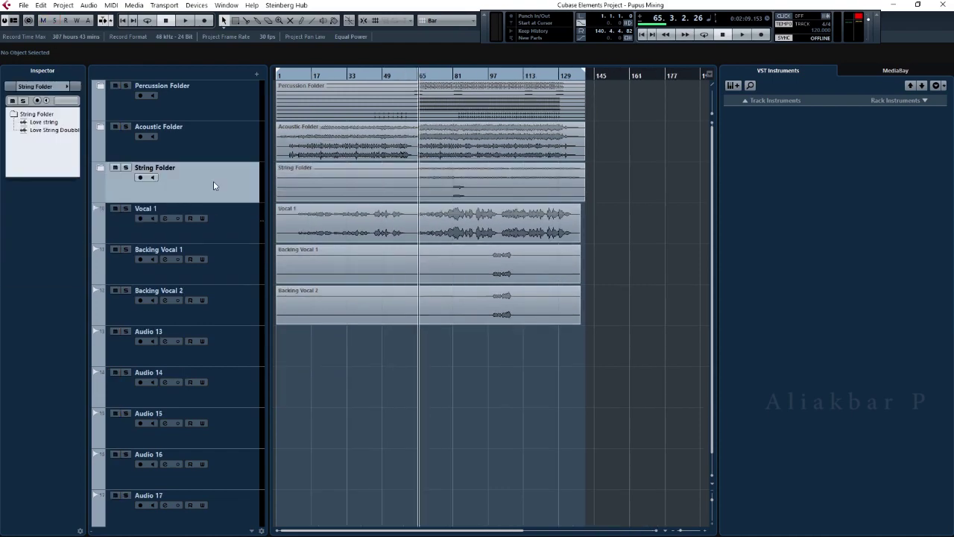
Step: Add a folder track named Vocal Folder below String Folder and move Vocal 1, Backing Vocal 1 and Backing Vocal 2 into it
right_click(213, 181)
mouse_move(298, 188)
click(386, 302)
double_click(149, 209)
text(Vocal Folder)
key(Return)
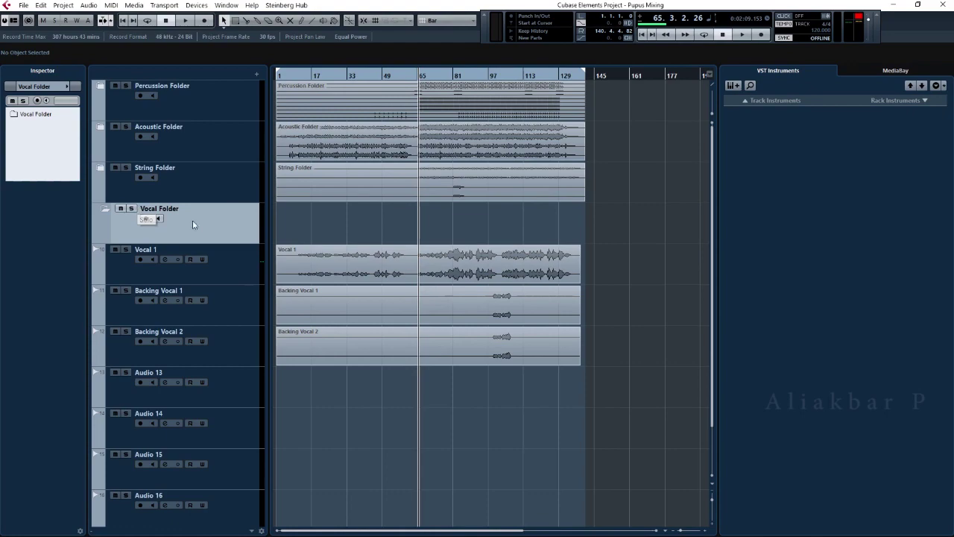
drag(192, 257, 219, 237)
Step: Delete the empty audio tracks and colour the Percussion, Acoustic, String and Vocal folders red, orange, yellow and green
click(186, 260)
shift+click(224, 425)
key(Delete)
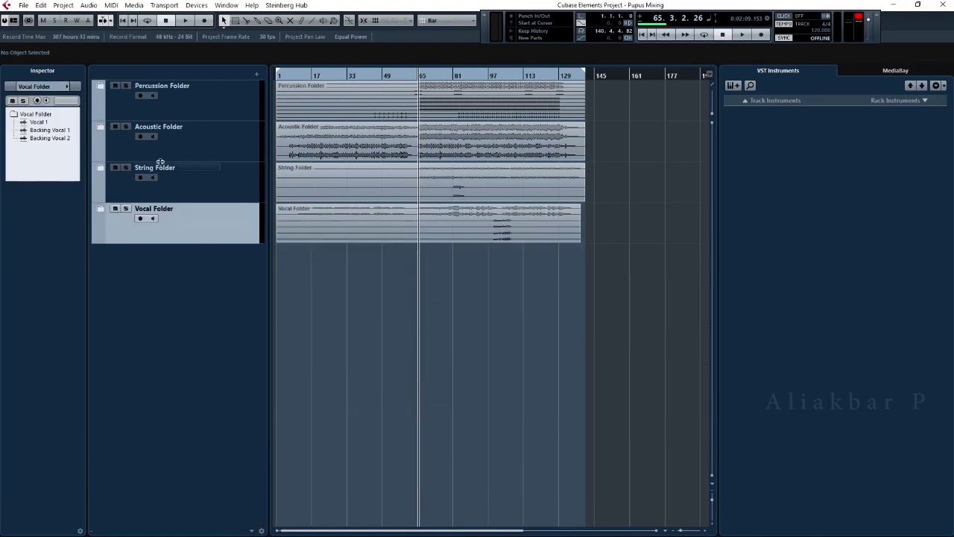
click(105, 84)
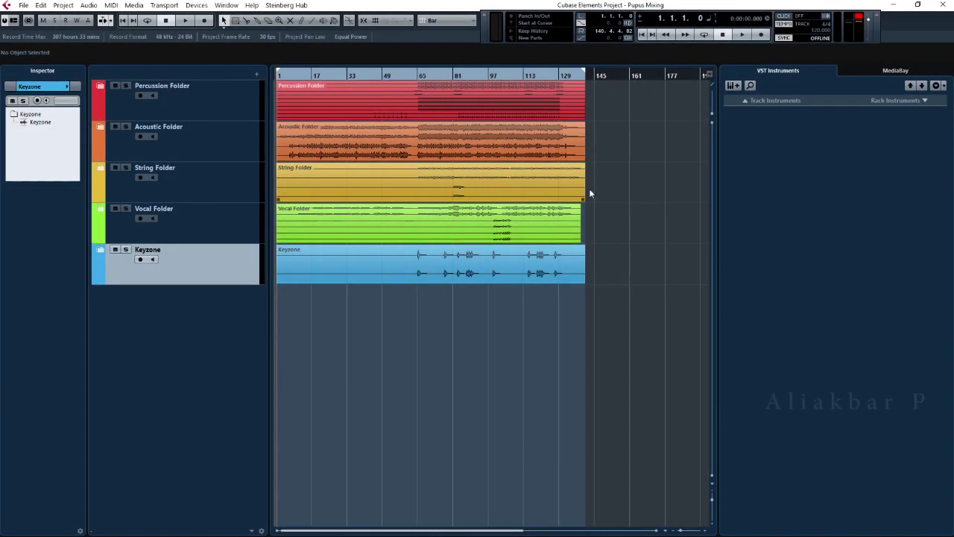
Step: Inspect where the folder tracks end on the timeline and play the arrangement from about bar 68
scroll(596, 249, up, 10)
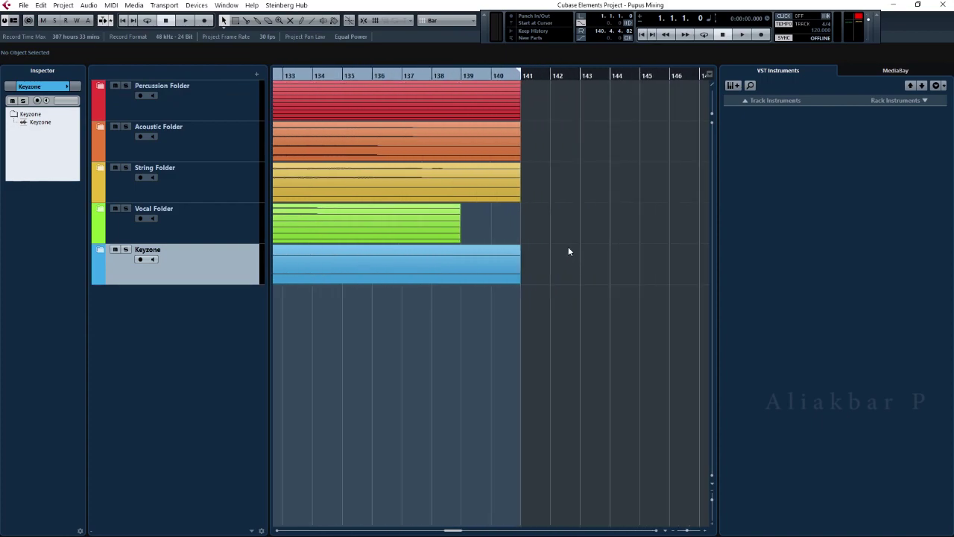
scroll(556, 246, down, 4)
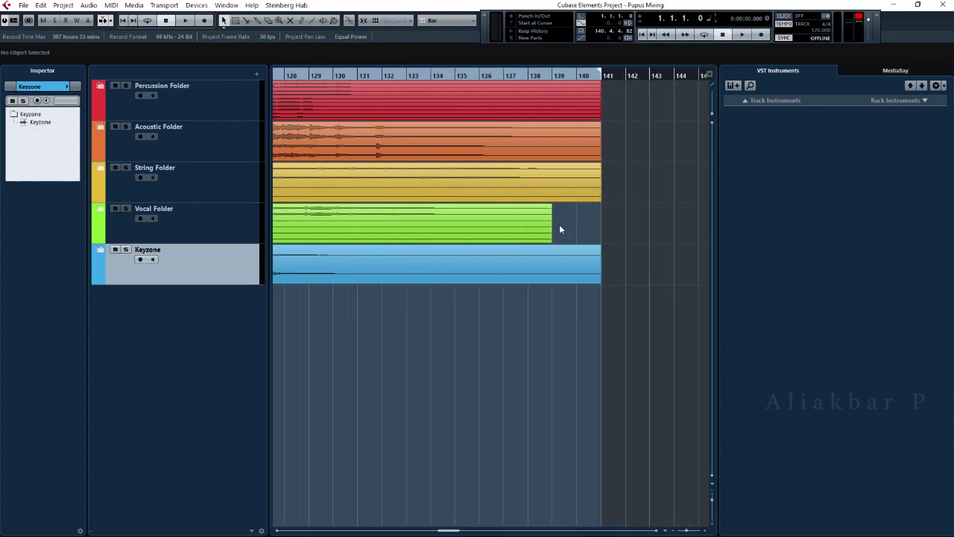
scroll(562, 230, down, 7)
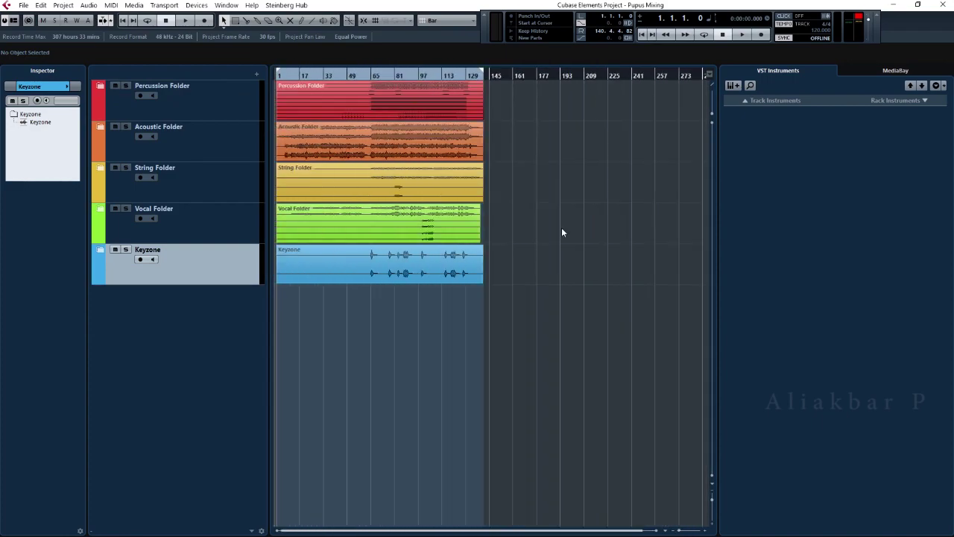
click(377, 76)
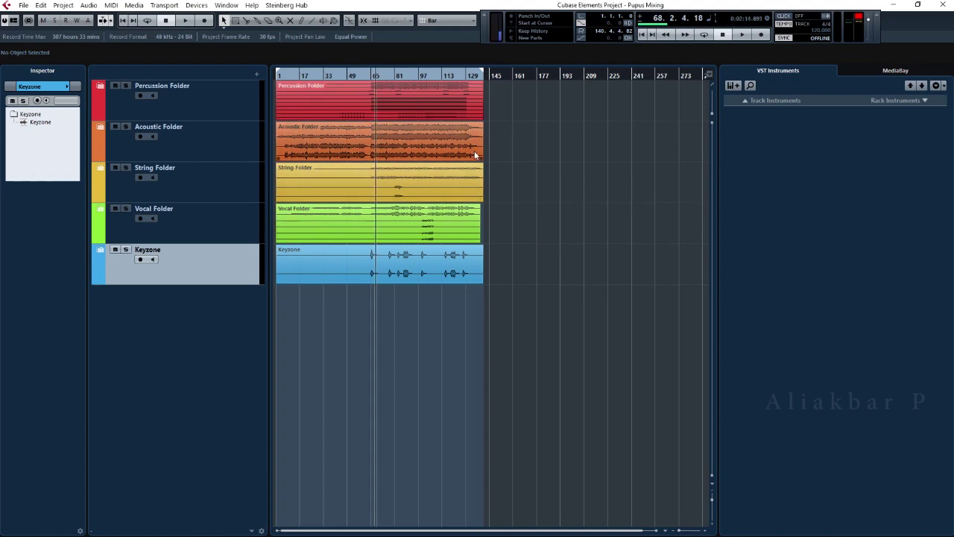
key(space)
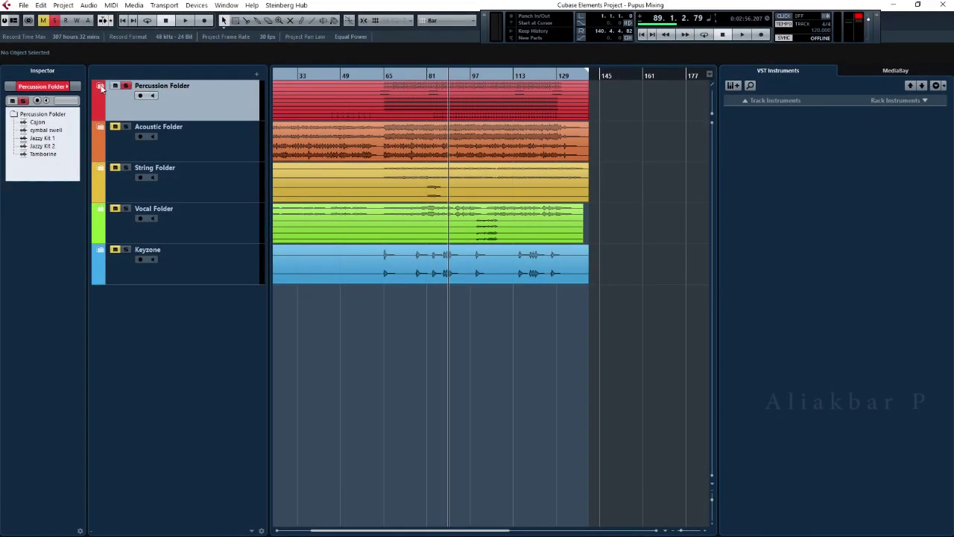
Step: Expand the Percussion Folder and duplicate its Cajon track
click(101, 87)
click(220, 159)
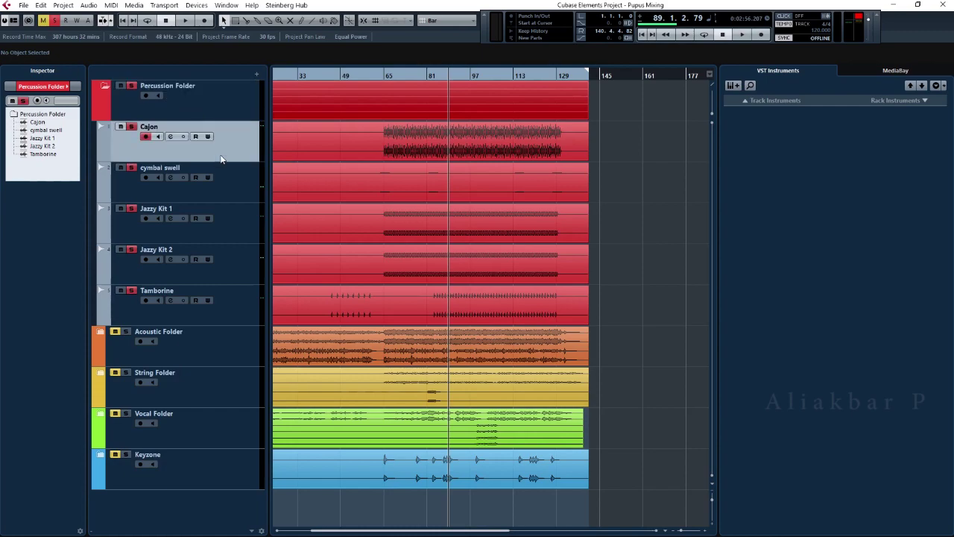
right_click(228, 157)
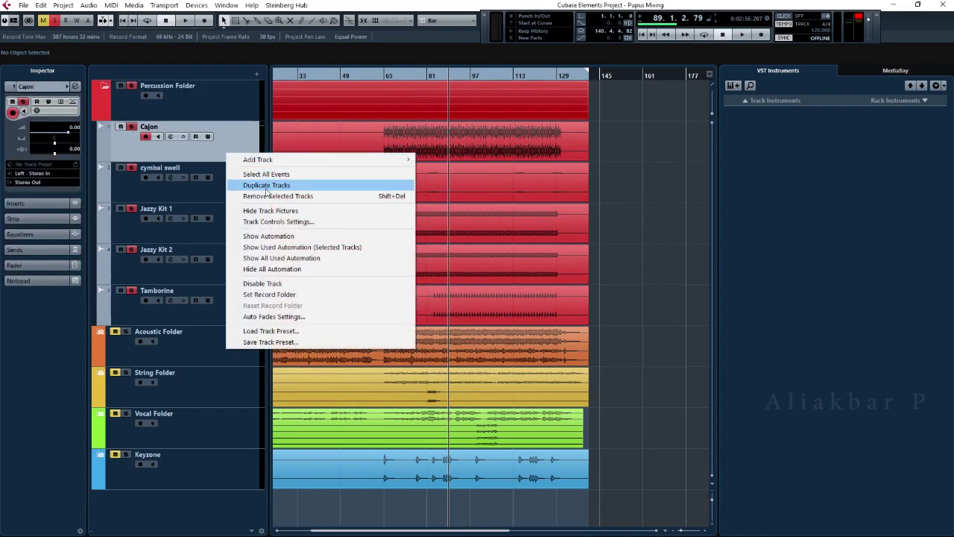
click(635, 189)
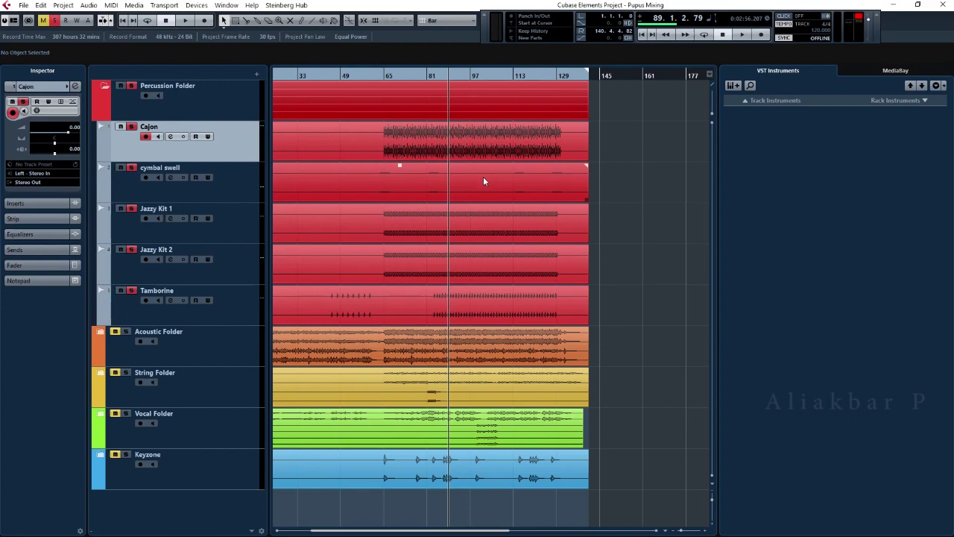
right_click(228, 157)
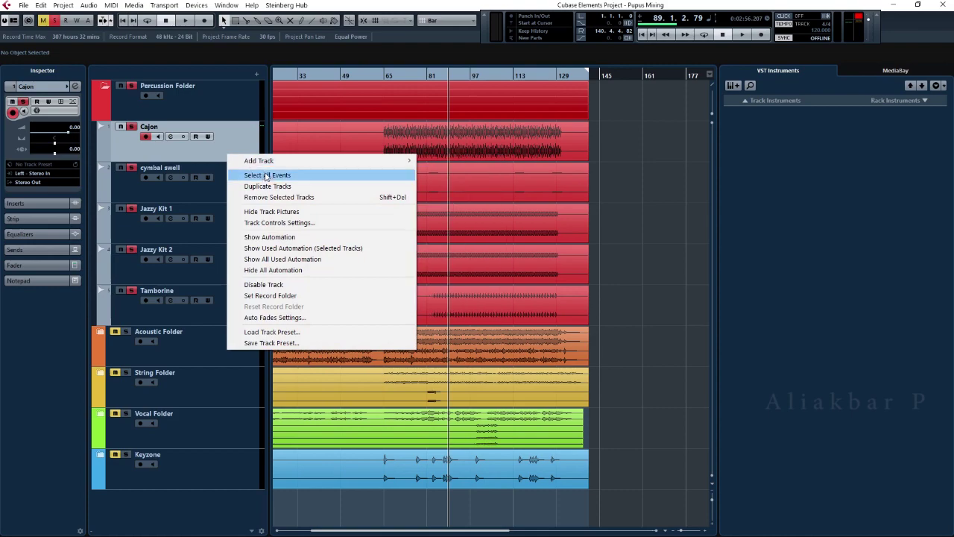
click(286, 186)
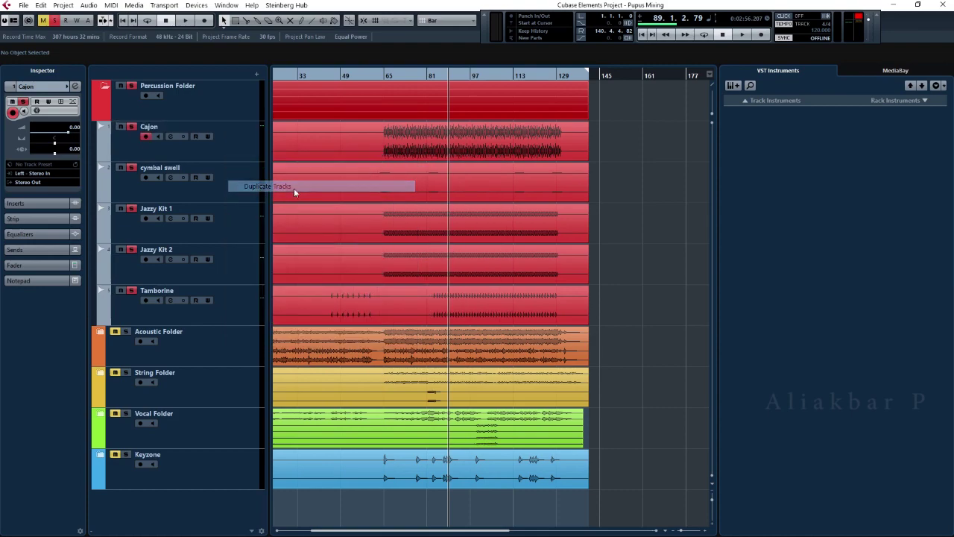
Step: Clear all active solos and solo only the Cajon and Copy of Cajon tracks
click(121, 168)
key(s)
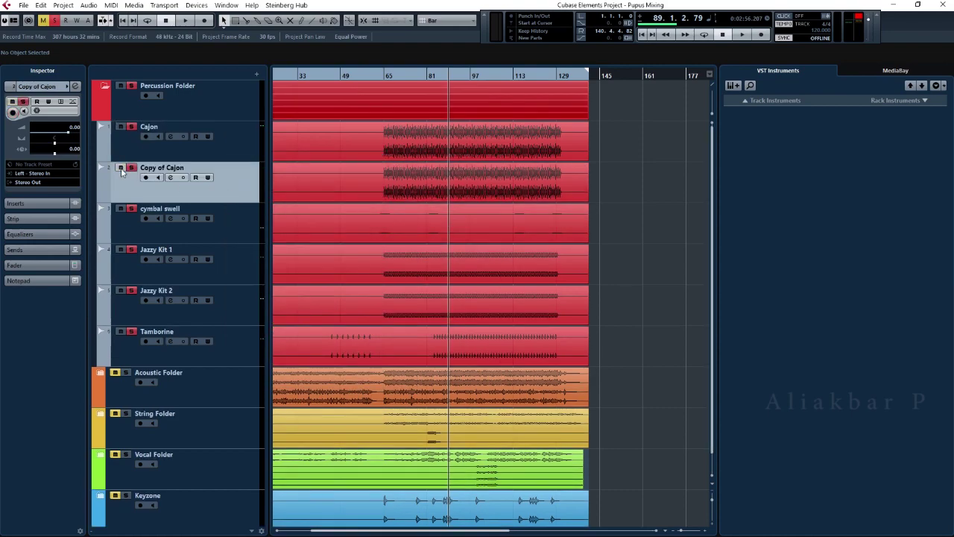
click(54, 20)
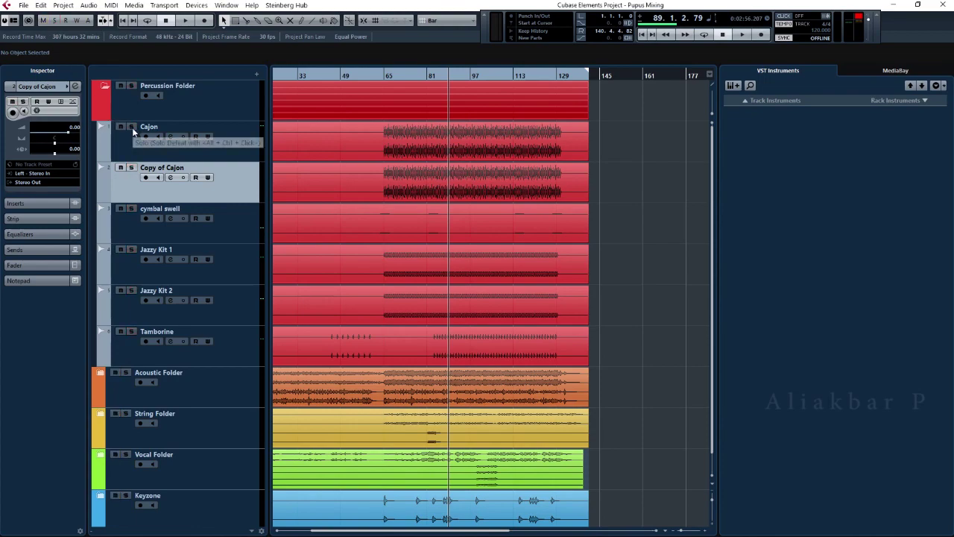
click(131, 127)
click(132, 168)
Step: Delay the audio event on Copy of Cajon slightly so that it starts at 1.1.1.4
scroll(383, 187, up, 5)
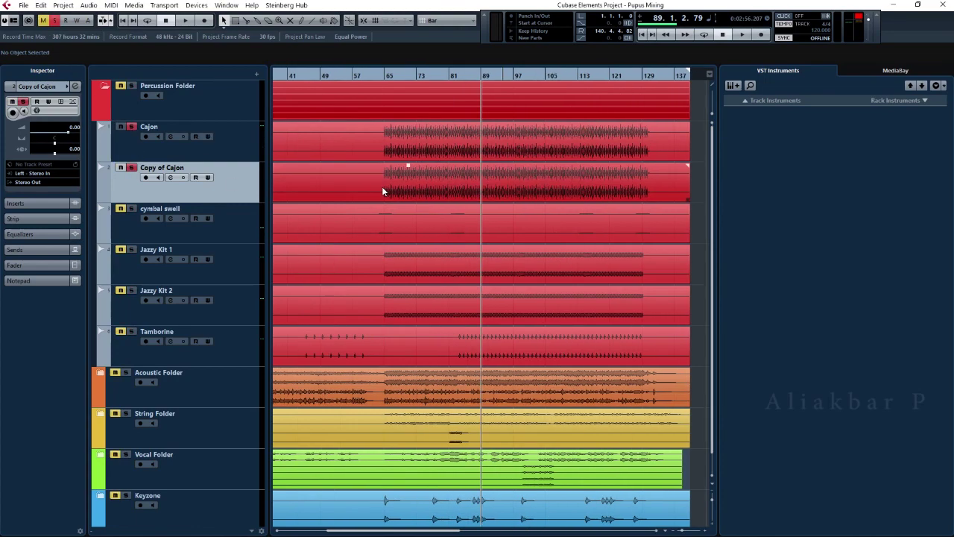
scroll(385, 188, up, 8)
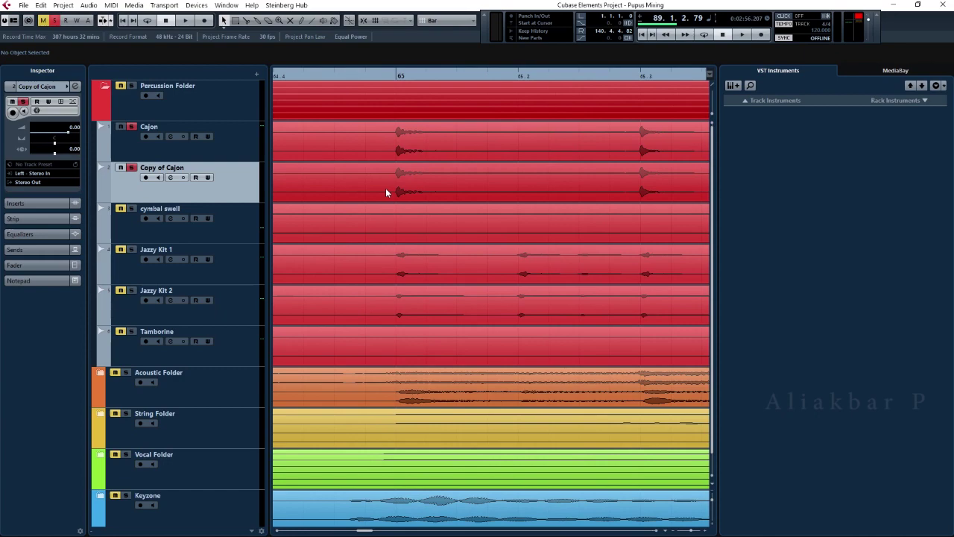
scroll(410, 186, up, 2)
click(418, 185)
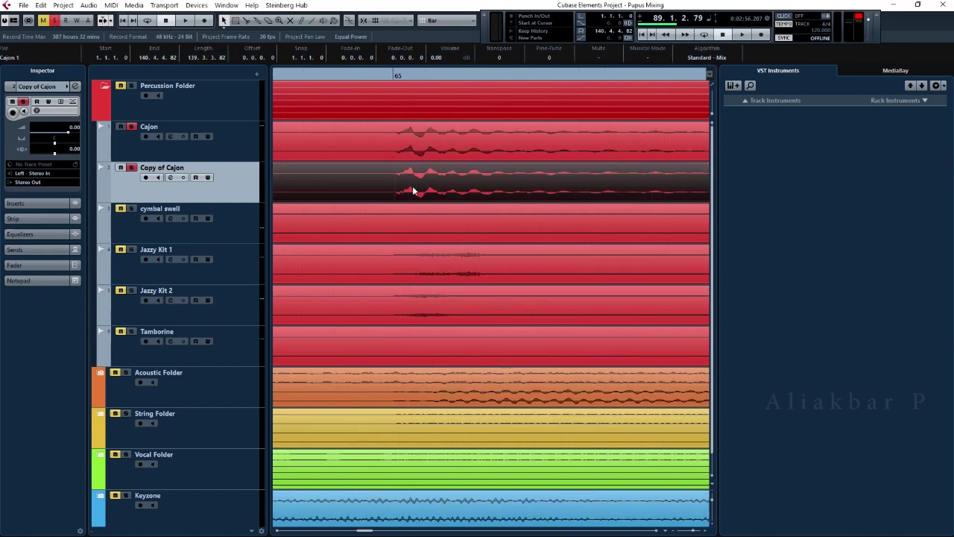
drag(417, 191, 428, 192)
scroll(429, 193, up, 3)
scroll(428, 192, down, 3)
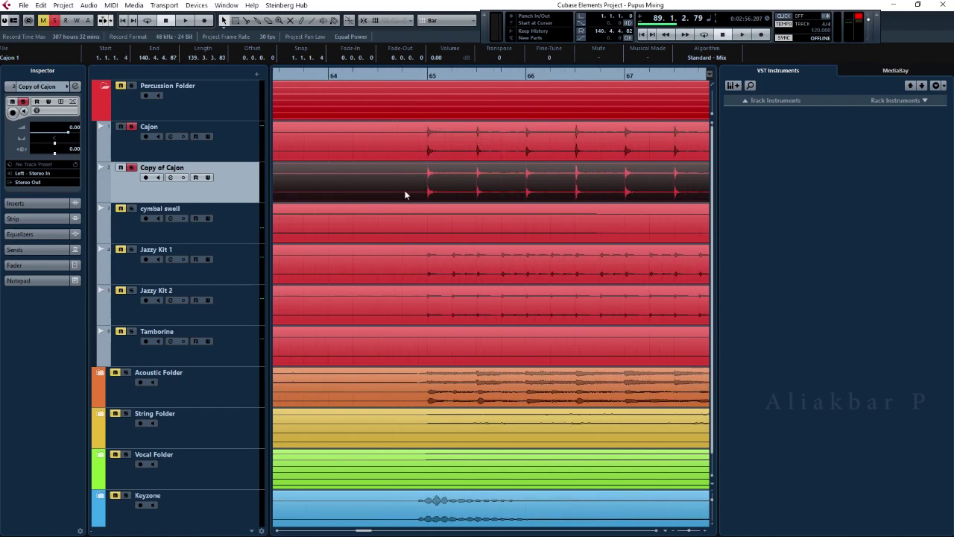
Step: Pan the Cajon track to the right, with a value of 50
click(220, 157)
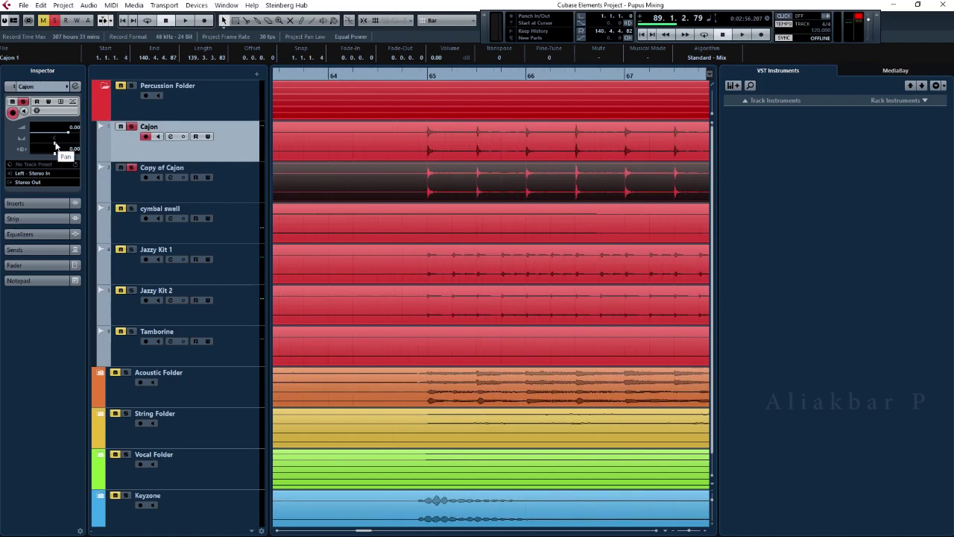
drag(54, 145, 60, 146)
drag(54, 140, 73, 144)
text(50)
key(Return)
Step: Pan the Copy of Cajon track to the left at L70
click(216, 192)
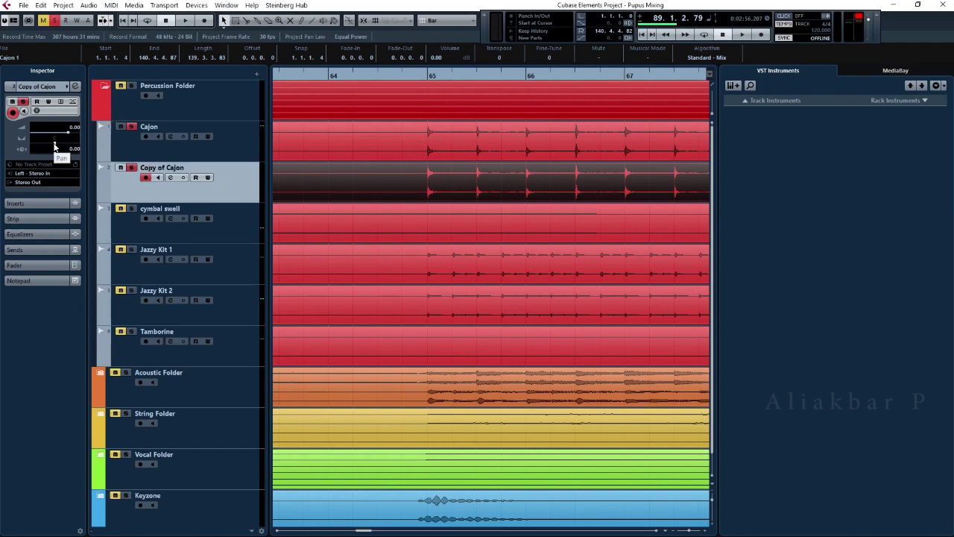
drag(54, 147, 46, 149)
drag(37, 147, 56, 148)
Step: Play the two soloed Cajon tracks from near the end of bar 64 to hear the stereo doubling
click(407, 71)
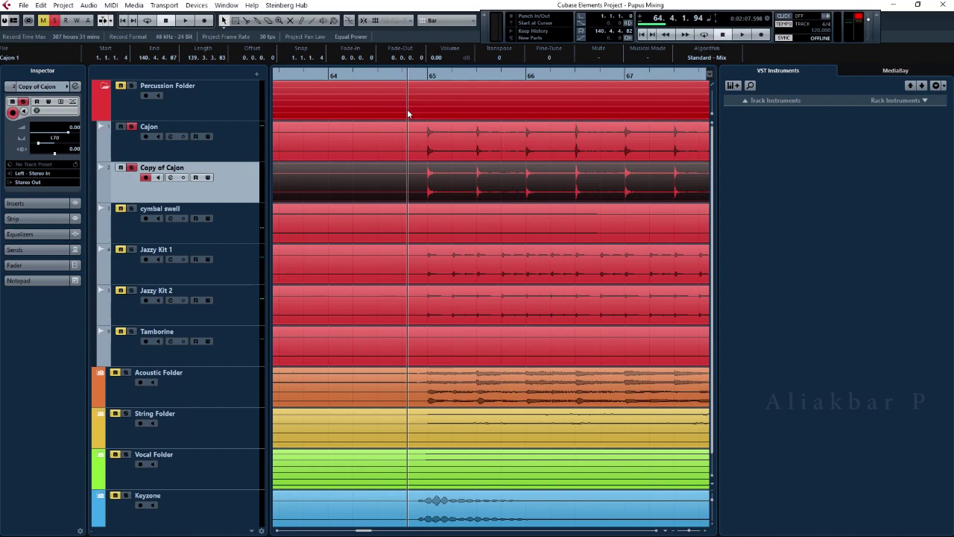
key(space)
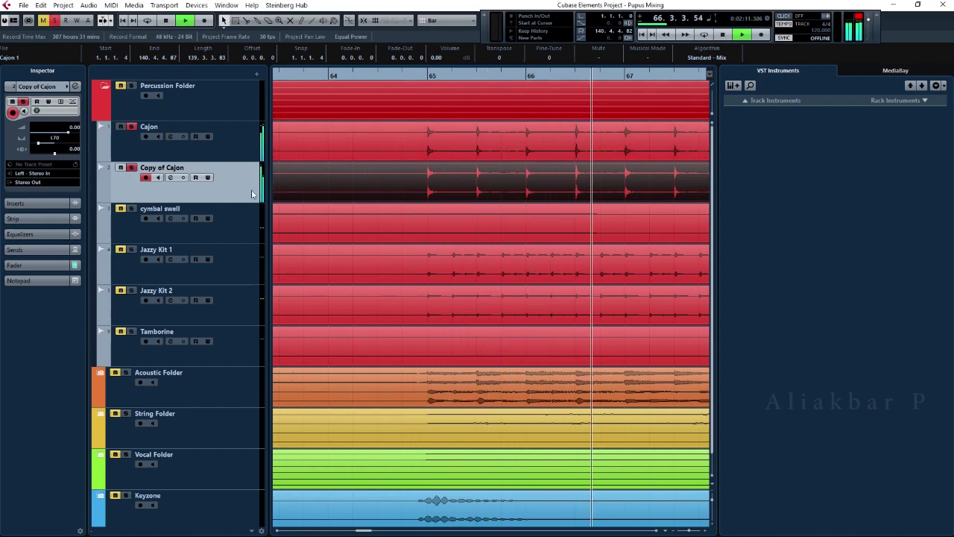
scroll(409, 190, up, 1)
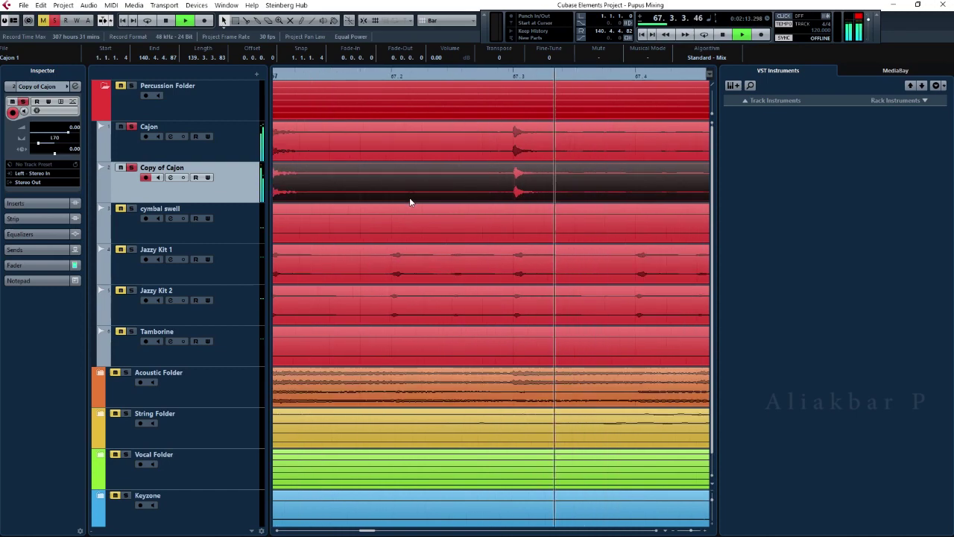
scroll(407, 194, down, 1)
scroll(392, 187, down, 6)
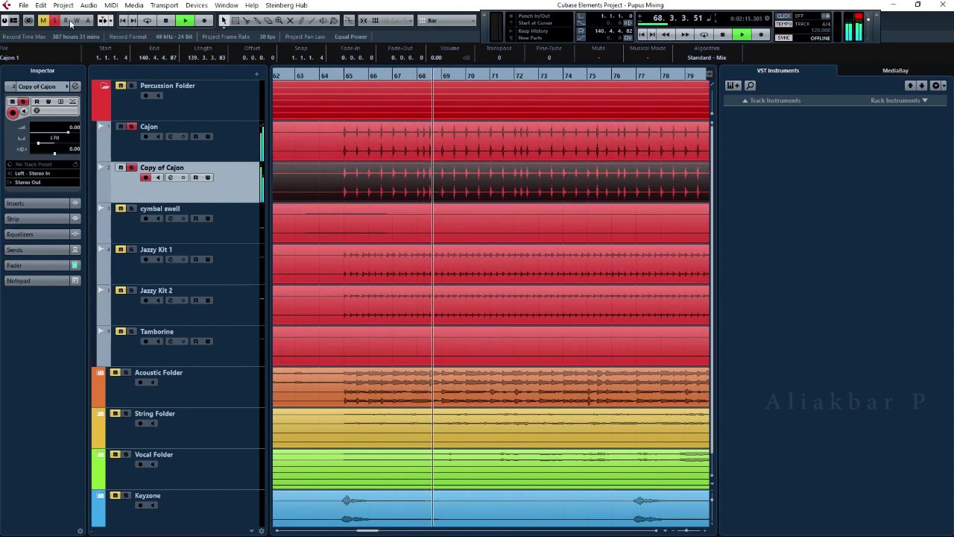
scroll(343, 192, up, 5)
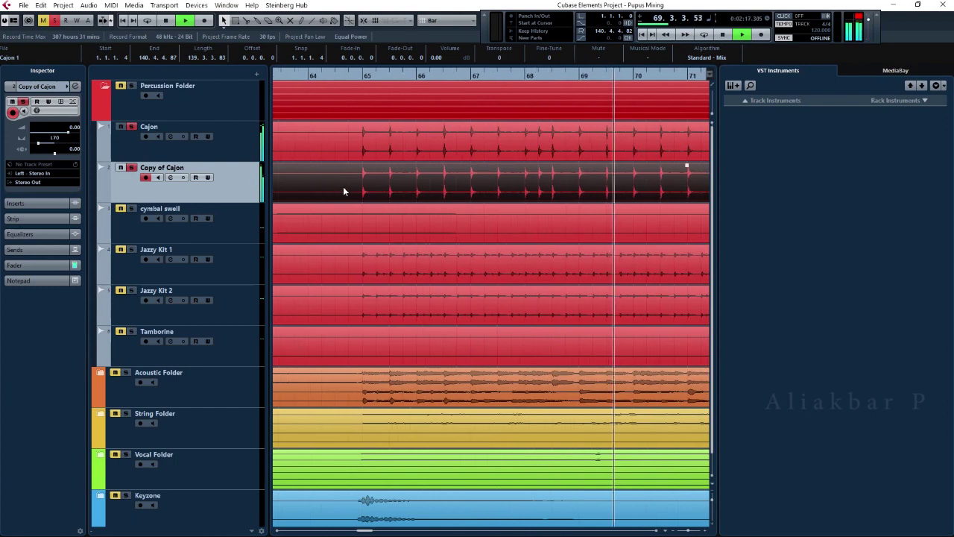
Step: Delay the Copy of Cajon event so it starts at 1.1.1.7, and toggle the copy's mute and solo during playback to compare
scroll(396, 192, up, 3)
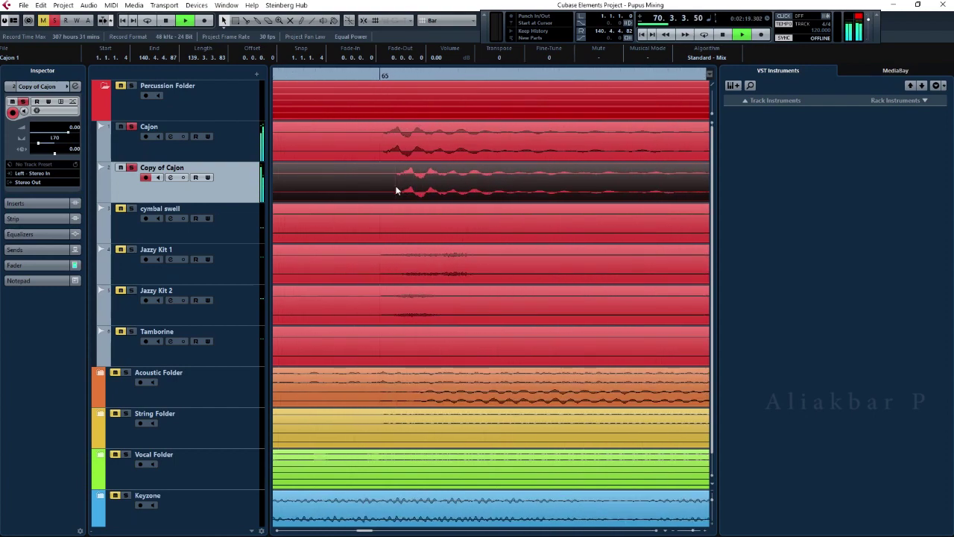
drag(396, 190, 401, 191)
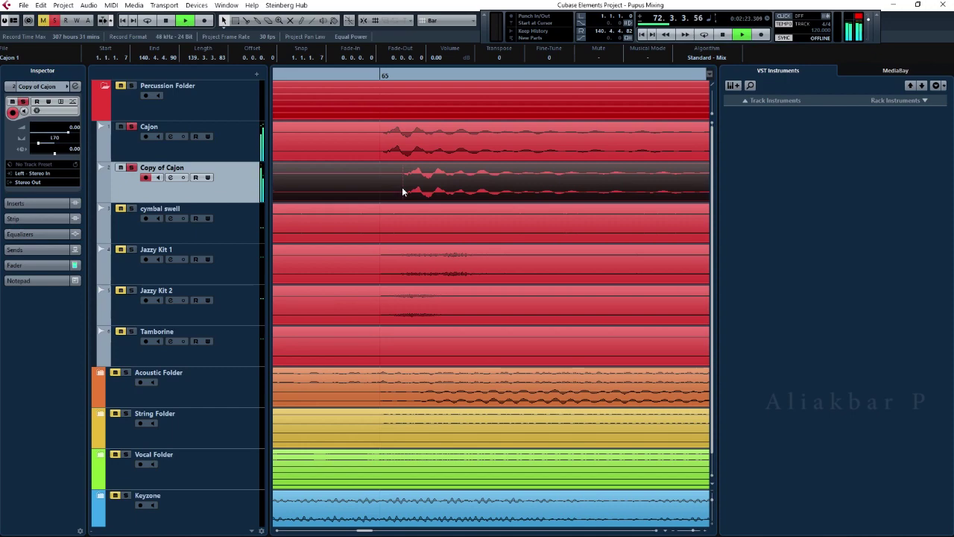
scroll(395, 190, down, 3)
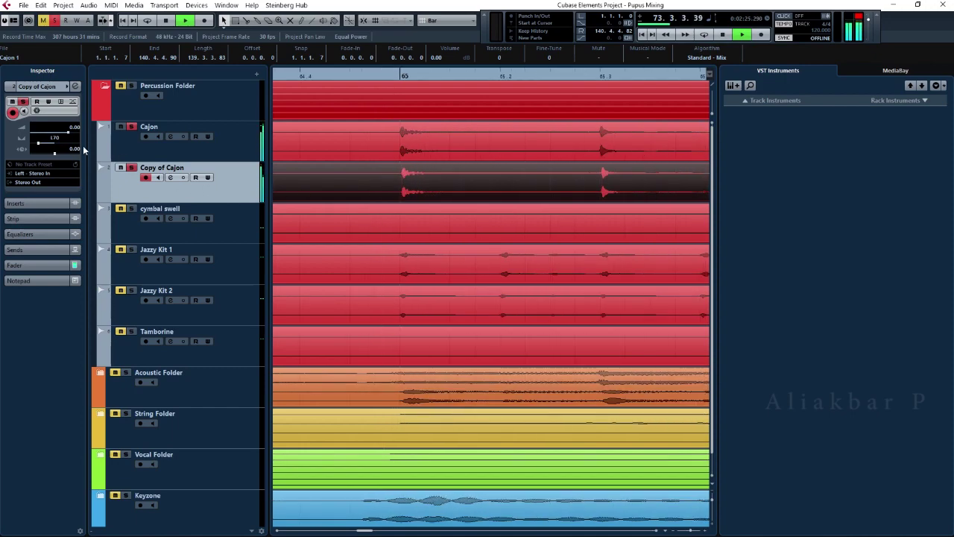
click(121, 169)
click(131, 168)
click(121, 167)
Step: Delay the Copy of Cajon event further so that it starts at 1.1.1.9, and stop playback
key(h)
key(h)
key(h)
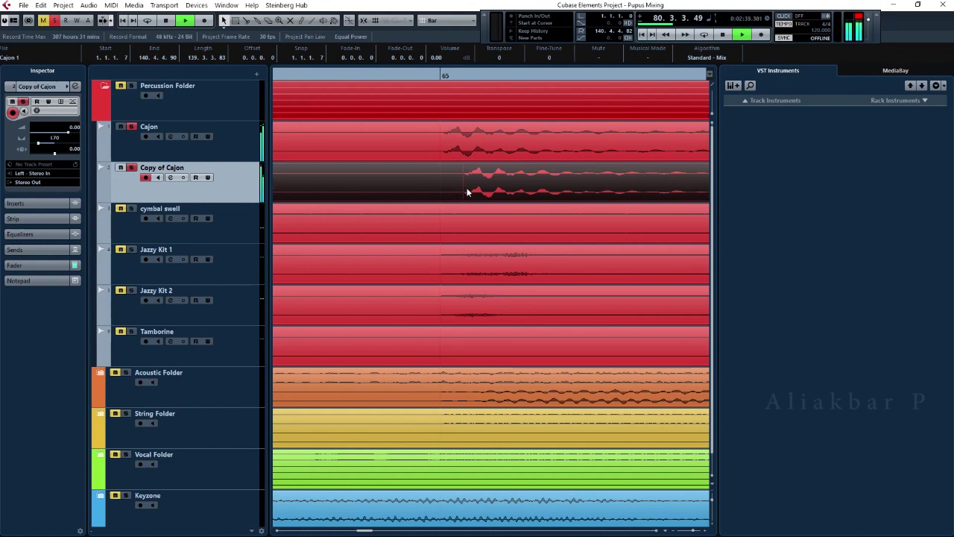
drag(467, 192, 469, 192)
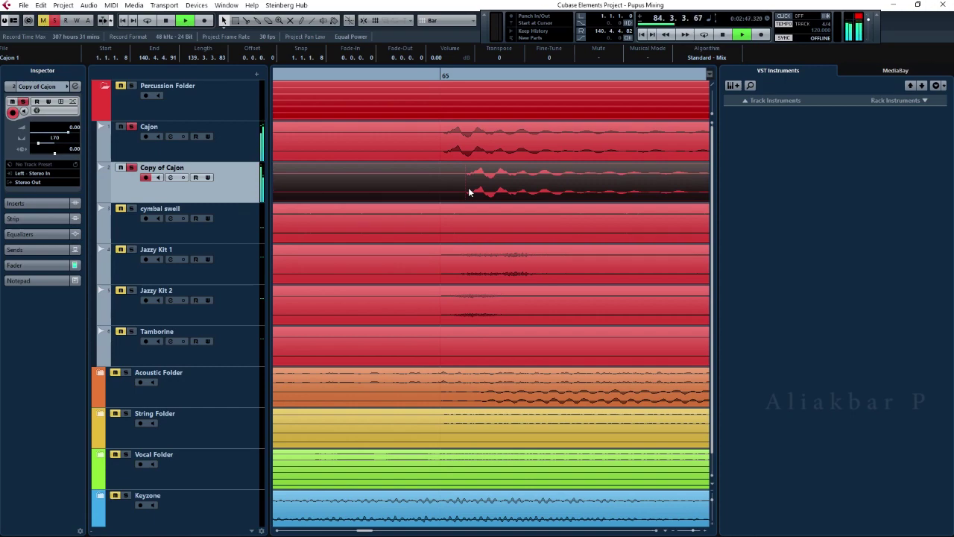
drag(468, 191, 472, 192)
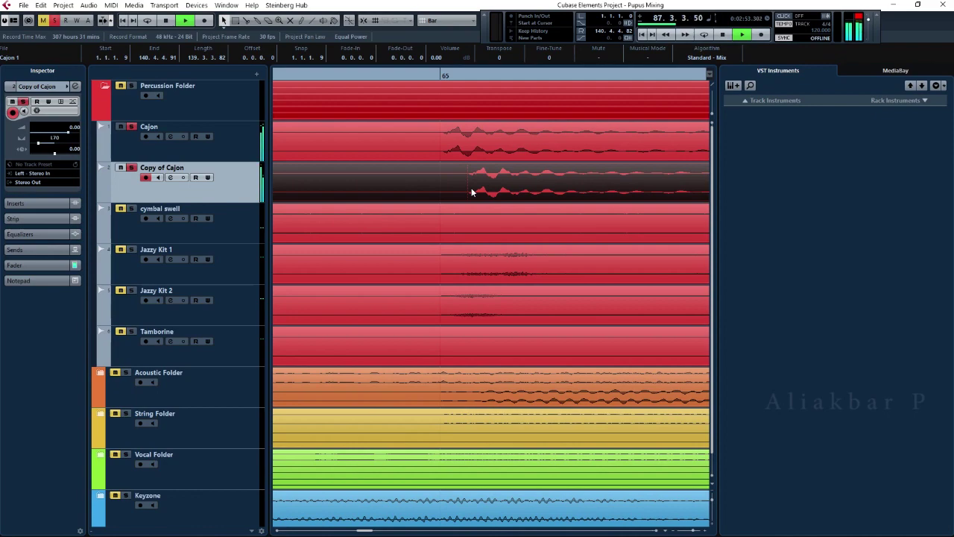
drag(473, 192, 473, 192)
key(h)
key(h)
key(h)
key(h)
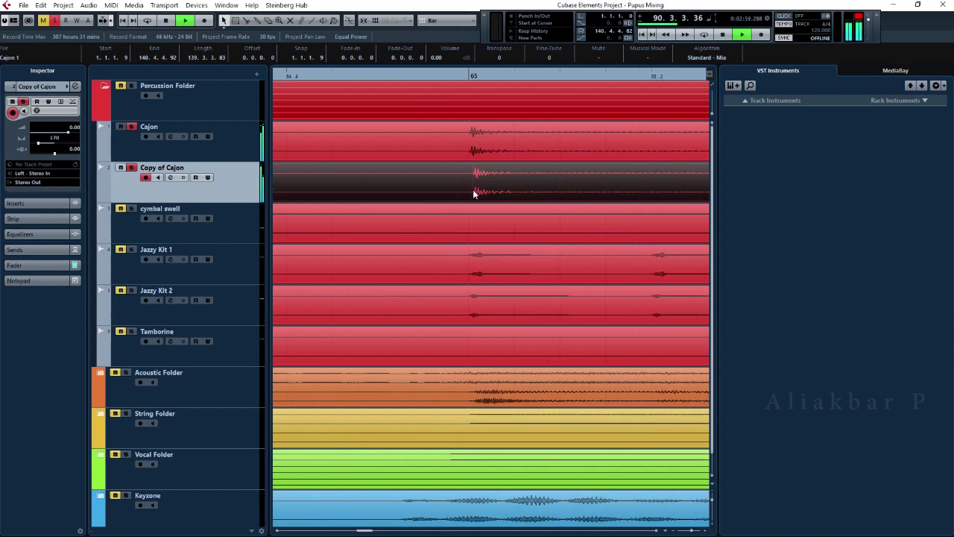
key(g)
key(g)
key(g)
key(g)
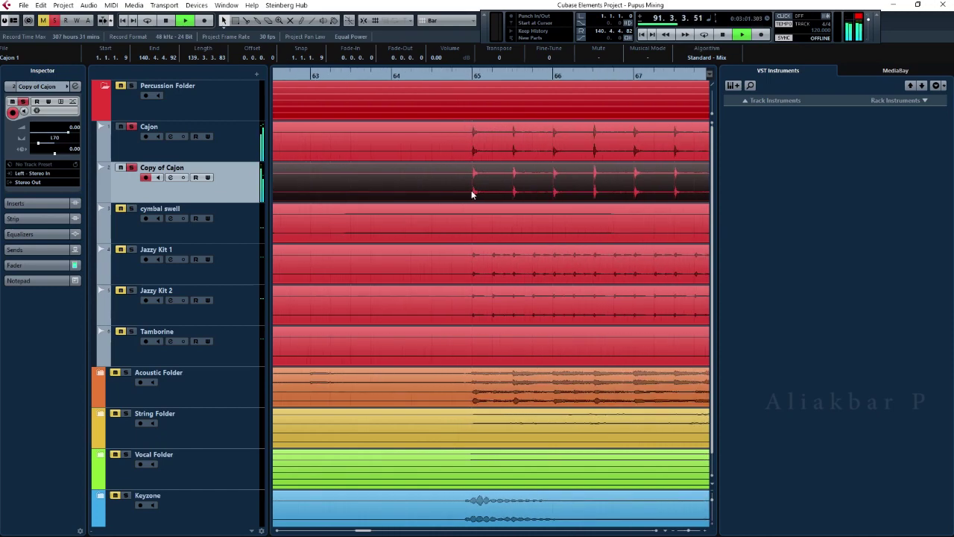
key(g)
key(g)
key(g)
key(g)
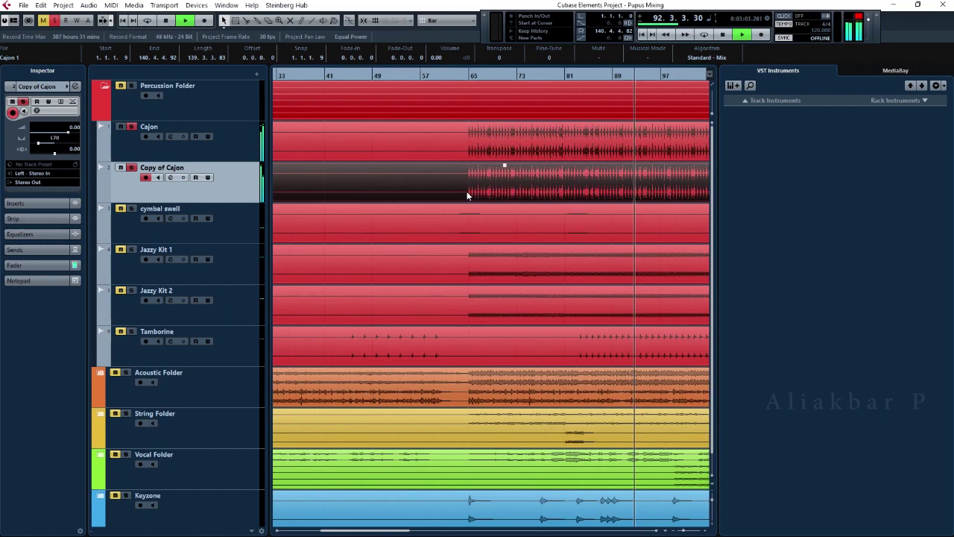
key(g)
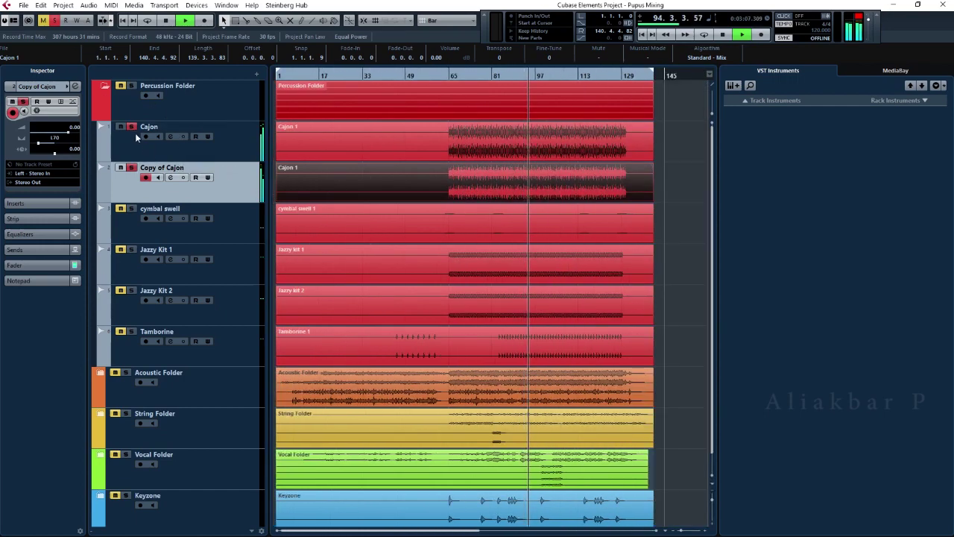
key(space)
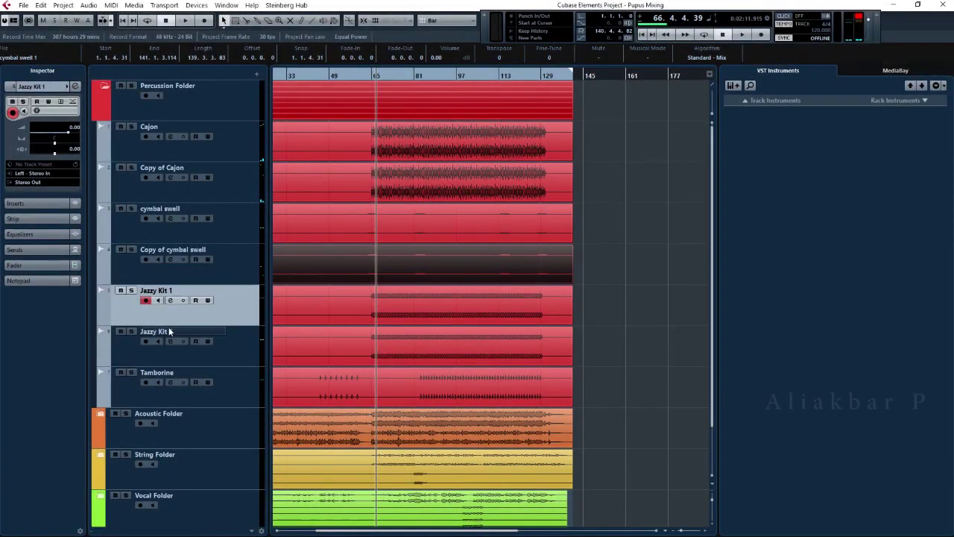
Step: Delay the audio event on Jazzy Kit 2 so that it starts at 1.1.2.43
key(h)
key(h)
key(h)
key(h)
key(h)
key(h)
key(h)
key(h)
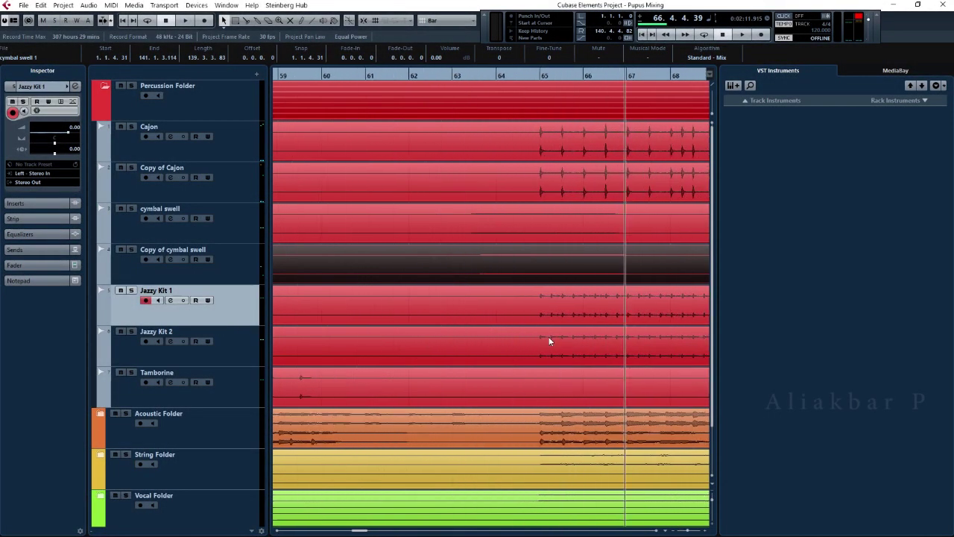
key(h)
click(486, 346)
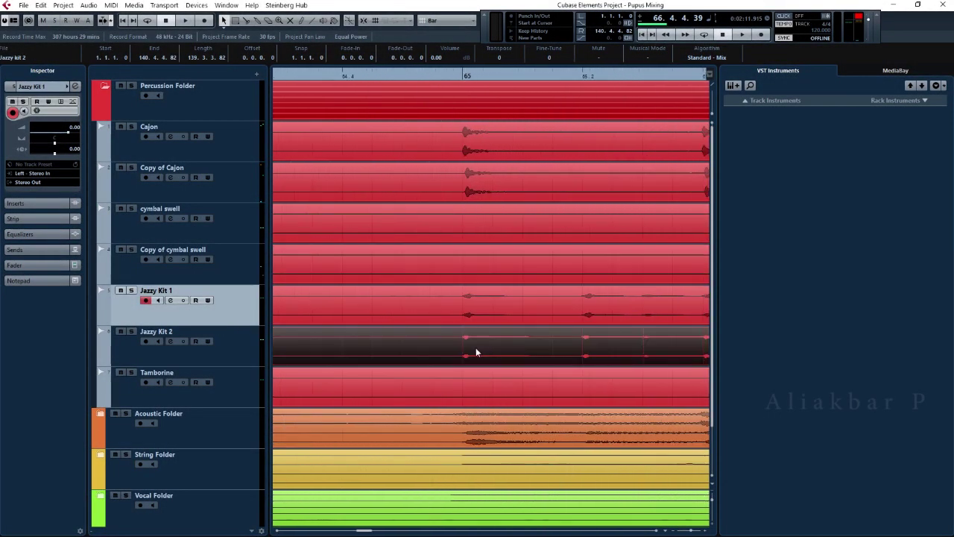
drag(476, 347, 512, 350)
key(g)
key(g)
key(g)
key(g)
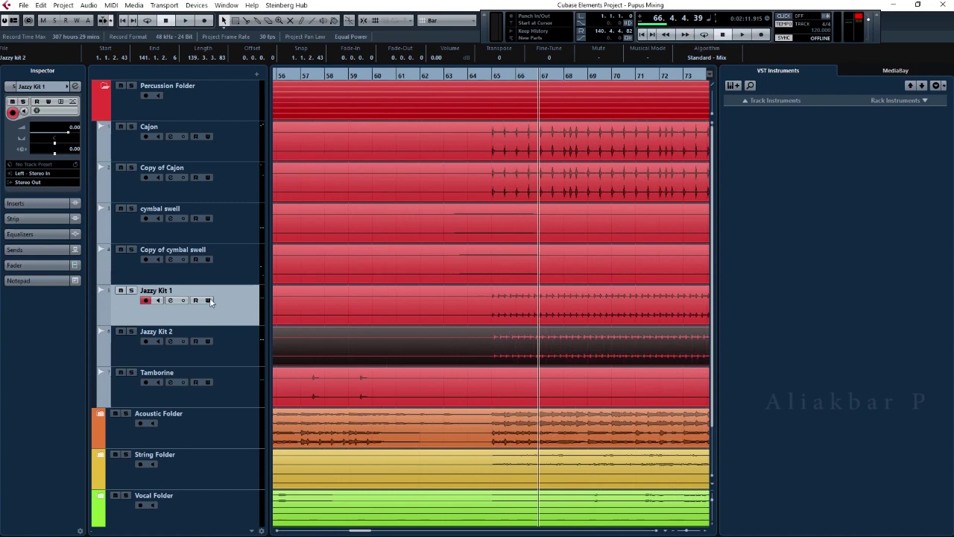
Step: Pan the Jazzy Kit 1 track to R80 and the Jazzy Kit 2 track fully left
drag(64, 143, 59, 146)
double_click(55, 139)
text(R80)
key(Return)
click(231, 342)
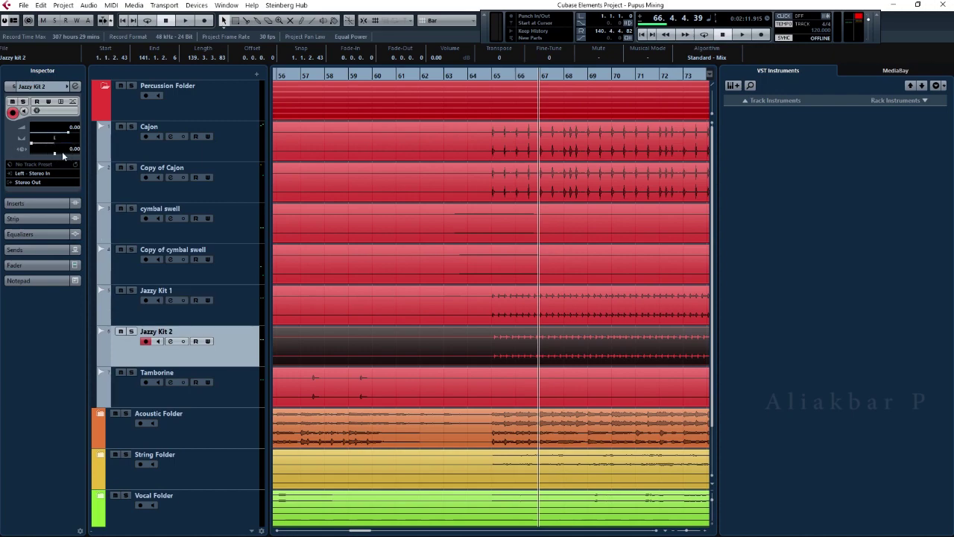
Step: Solo the Jazzy Kit 1 and Jazzy Kit 2 tracks and play them from bar 64
key(g)
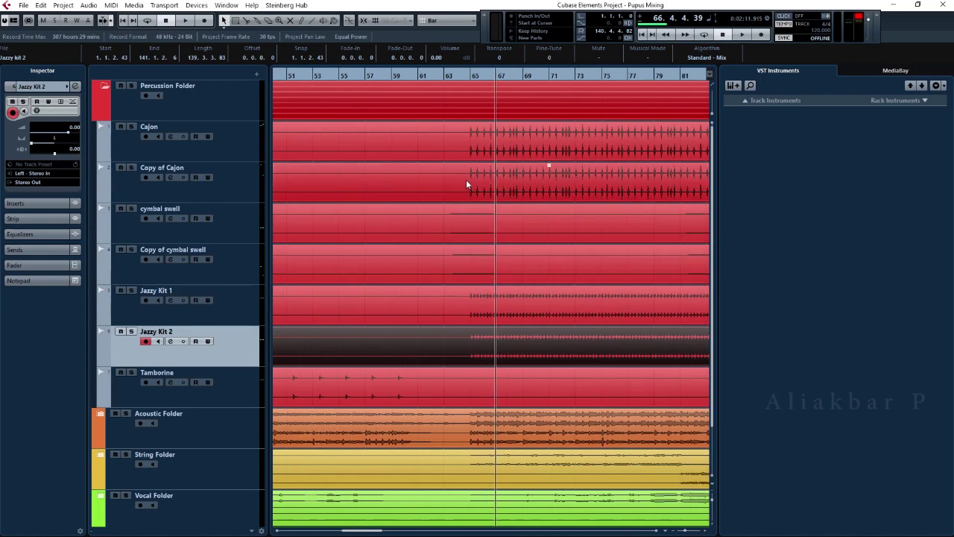
double_click(454, 74)
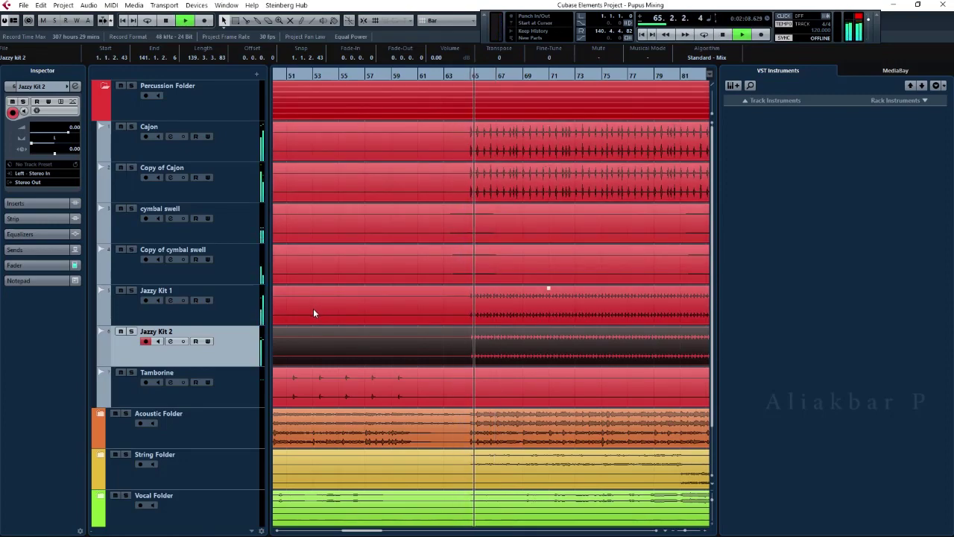
click(131, 290)
click(131, 331)
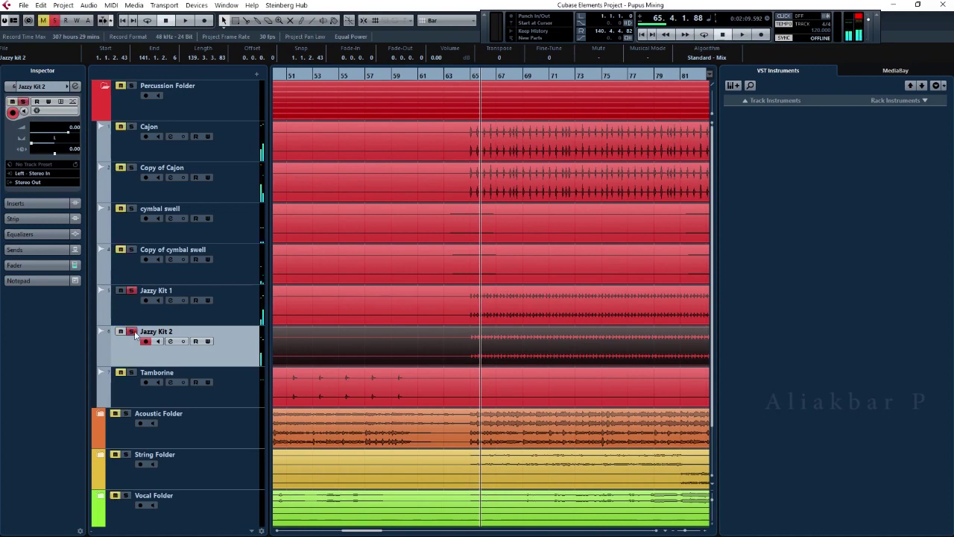
click(462, 77)
Step: Move the Jazzy Kit 2 event earlier to start at 1.1.1.54 and play both kits from just before bar 65
ctrl+scroll(483, 328, up, 5)
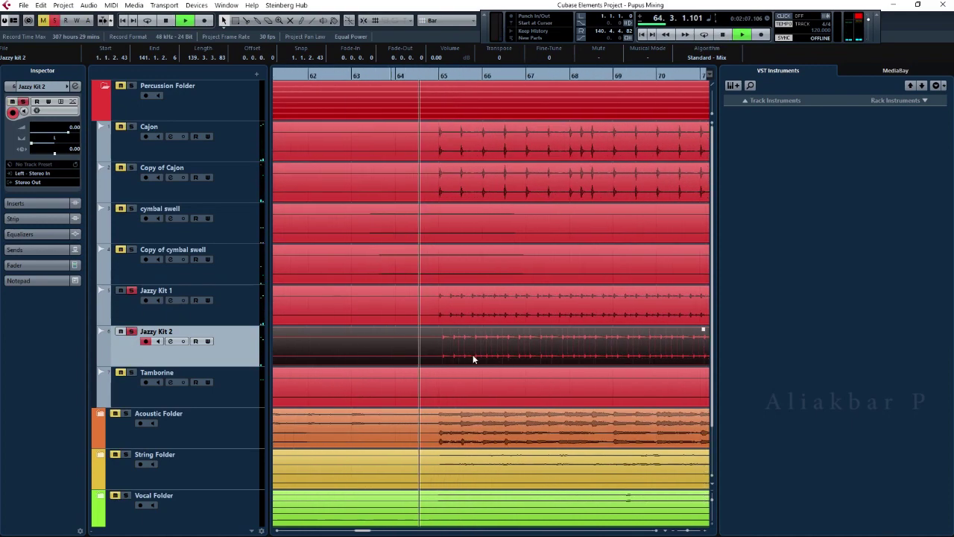
scroll(385, 338, left, 2)
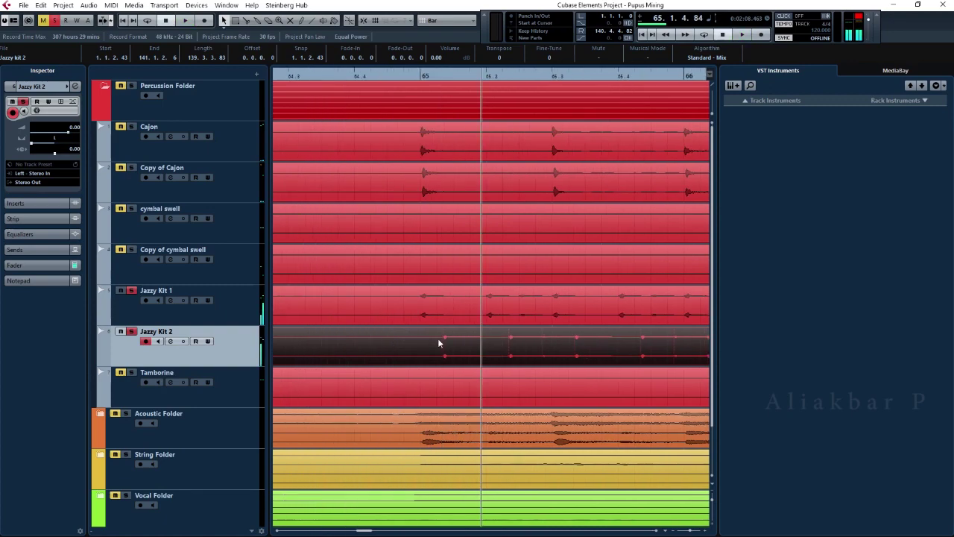
drag(447, 346, 438, 347)
click(412, 77)
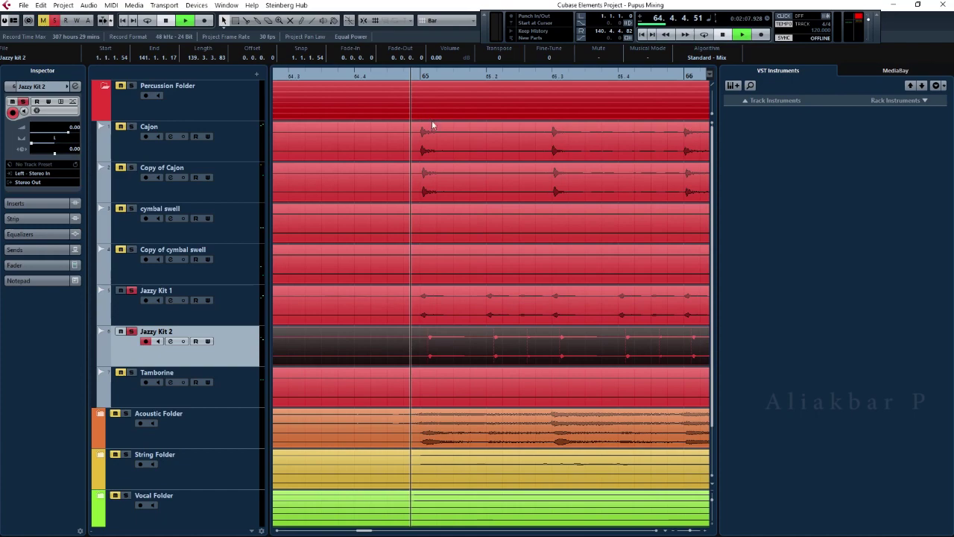
key(space)
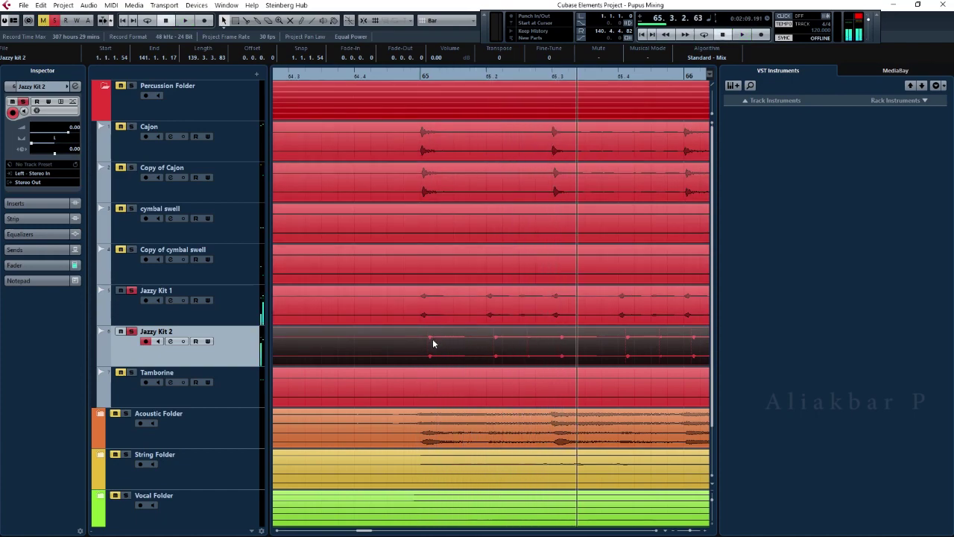
Step: Shift the Jazzy Kit 2 event to start at 1.1.1.36 and replay both kits from just before bar 65
drag(433, 343, 430, 339)
click(410, 77)
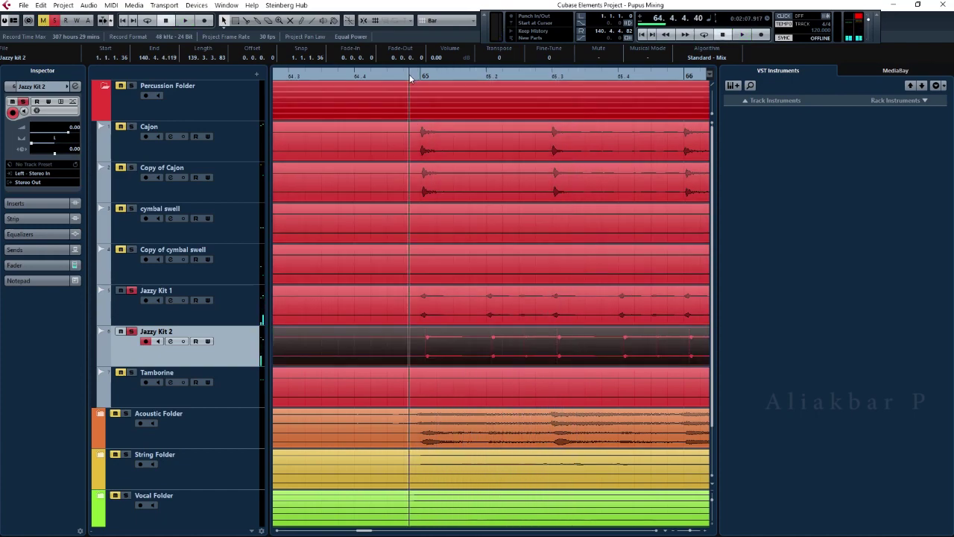
key(space)
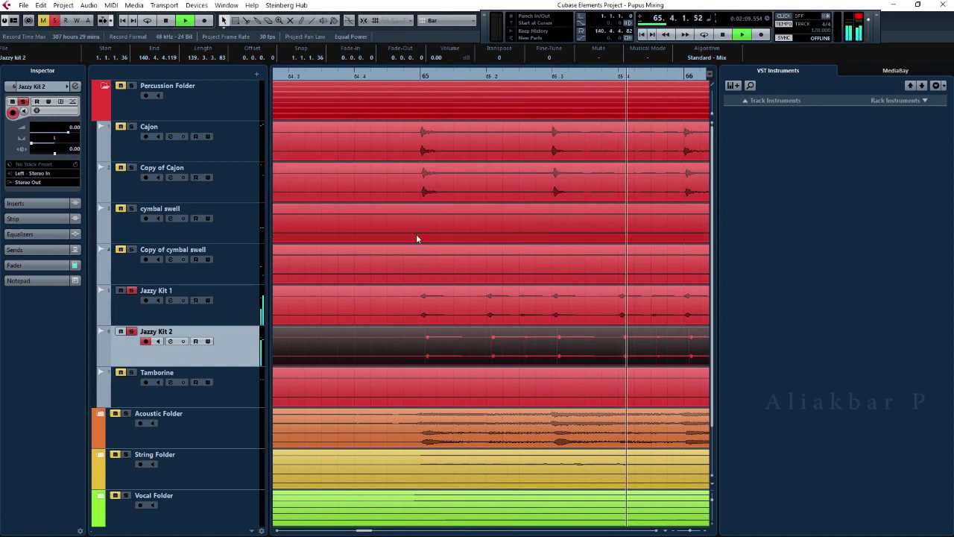
Step: Add Cajon, Copy of Cajon, cymbal swell and Copy of cymbal swell to the soloed tracks during playback
key(g)
key(g)
key(g)
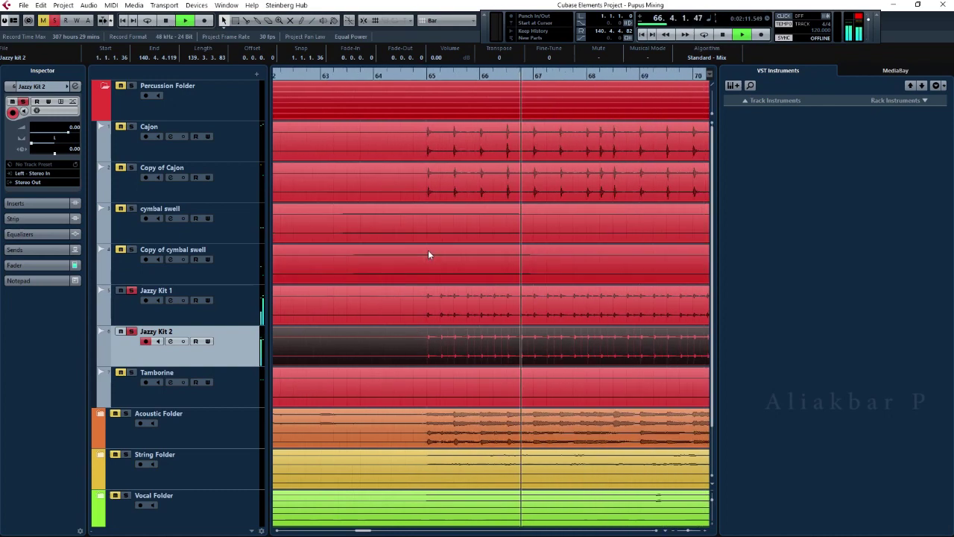
key(g)
key(g)
key(g)
key(g)
key(g)
key(g)
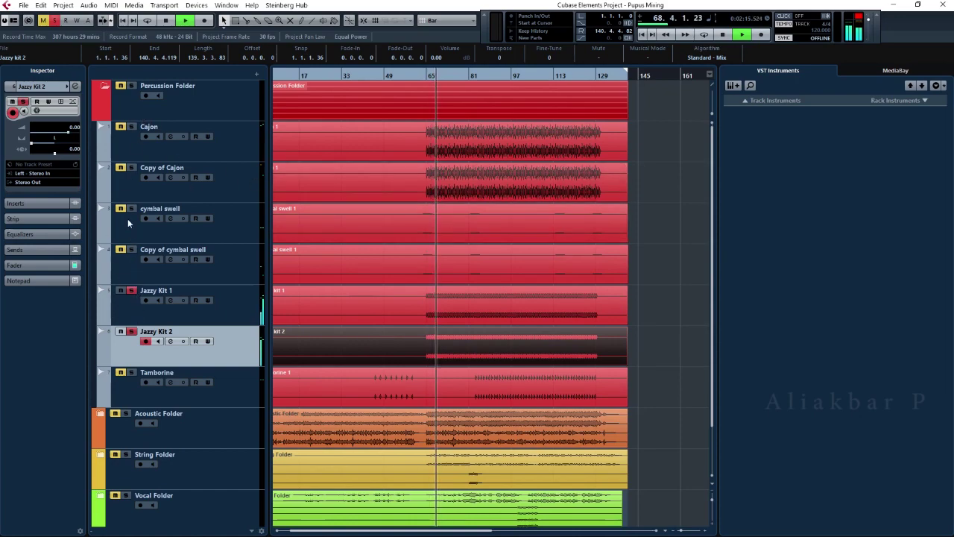
click(132, 127)
click(132, 167)
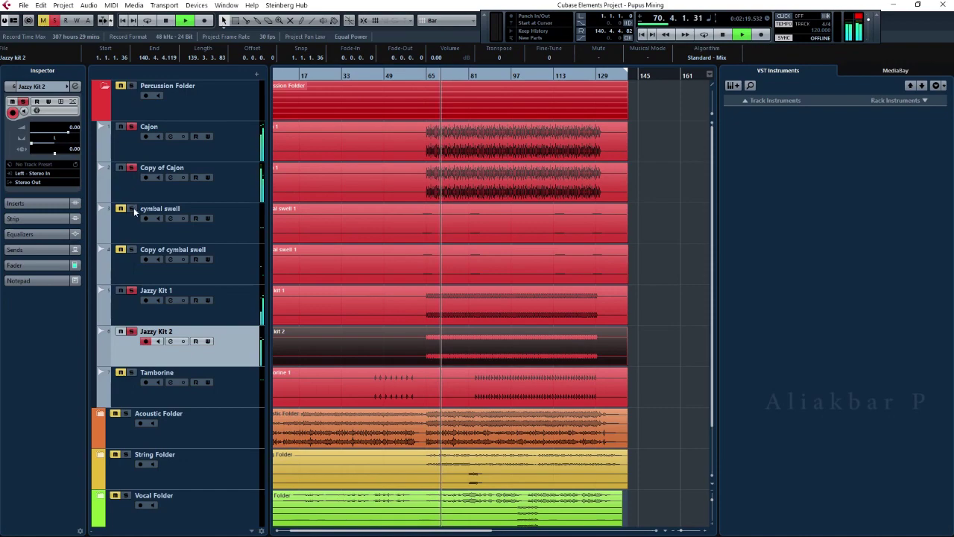
click(131, 209)
click(132, 250)
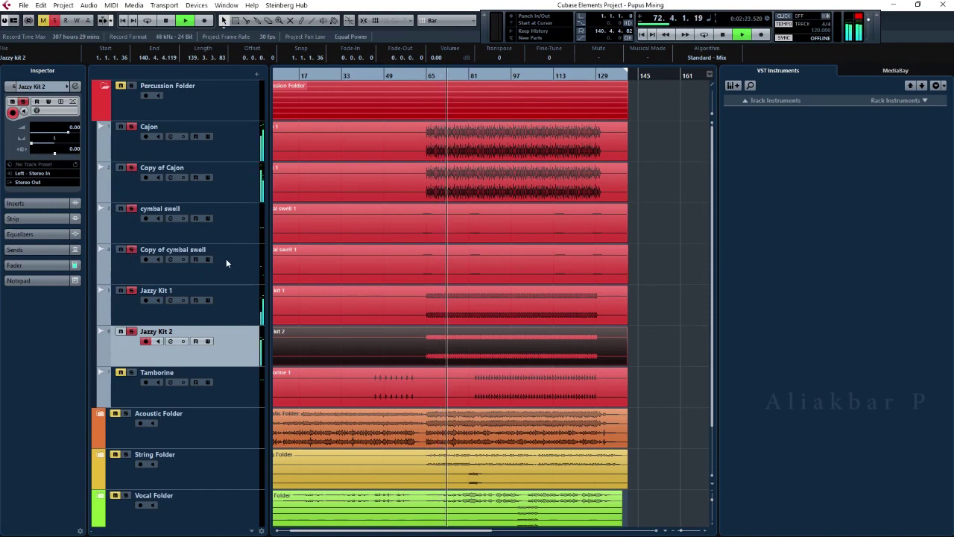
Step: Fine-tune the Jazzy Kit 2 event's delay during playback so that it starts at 1.1.1.27
scroll(428, 352, up, 3)
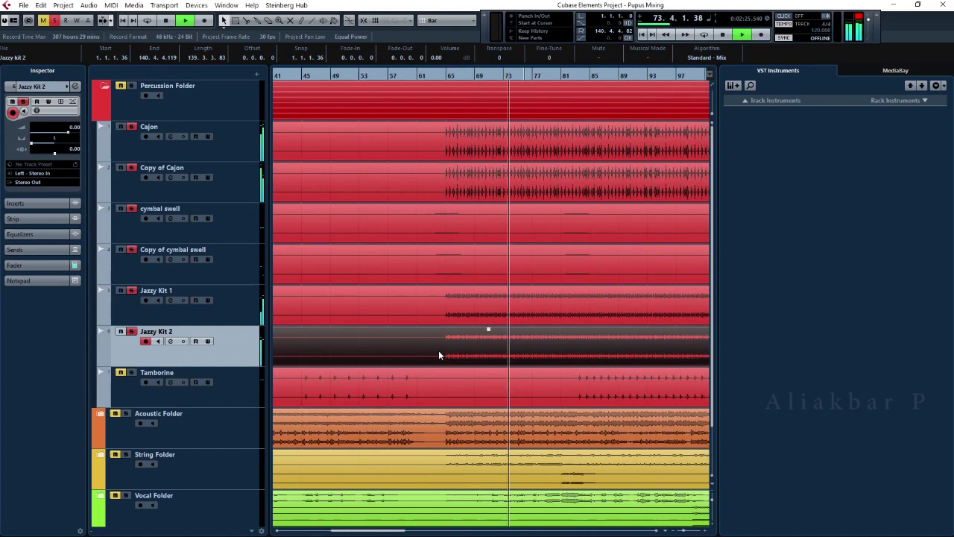
scroll(438, 355, up, 6)
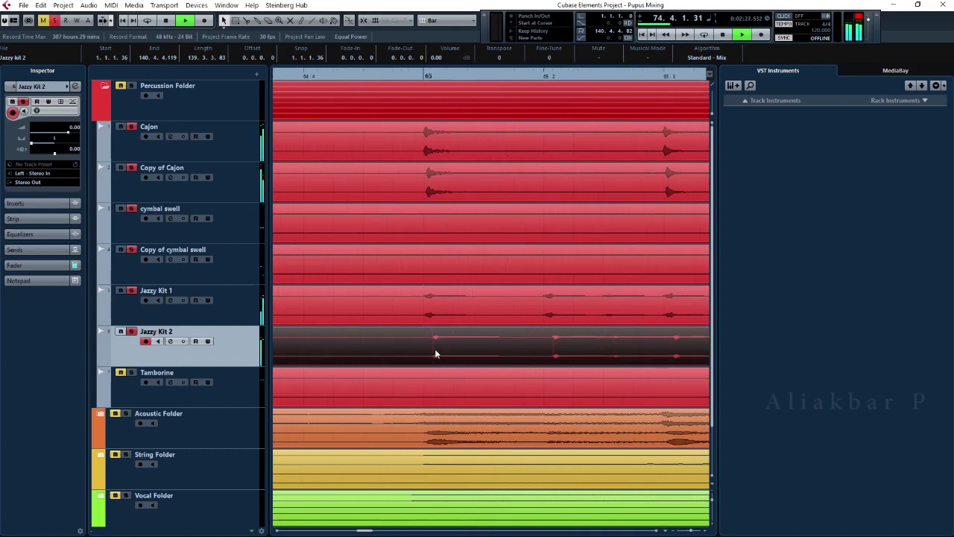
drag(436, 354, 433, 352)
key(h)
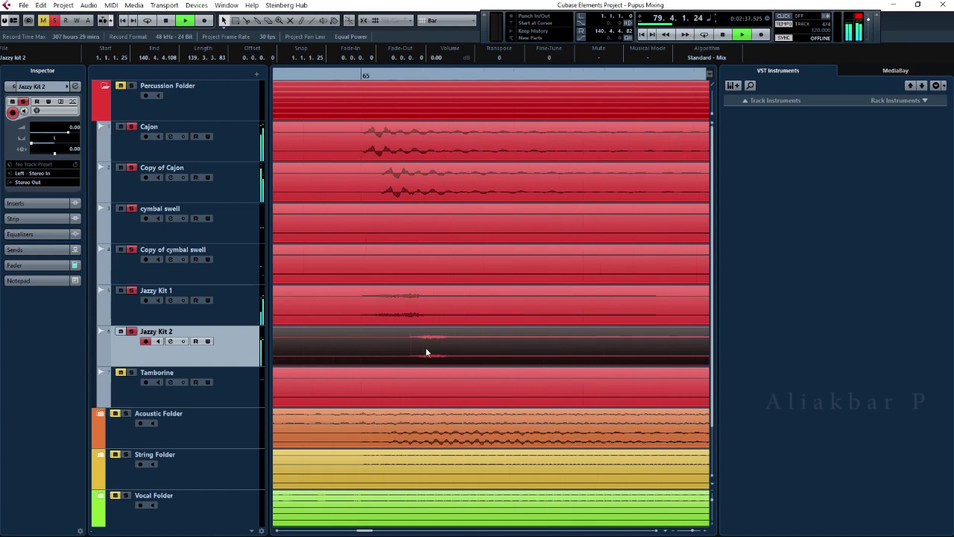
drag(425, 348, 426, 347)
key(g)
key(g)
key(g)
key(g)
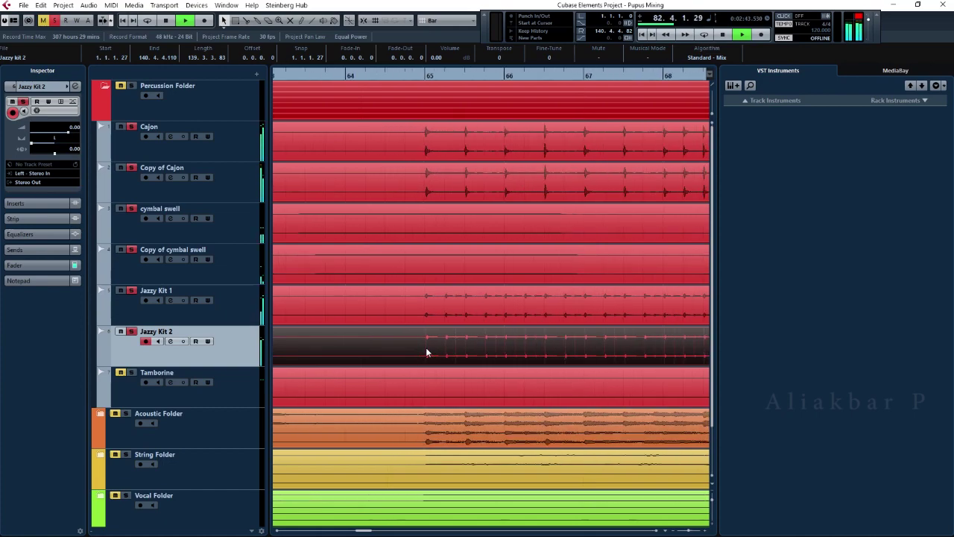
key(g)
key(g)
key(g)
key(g)
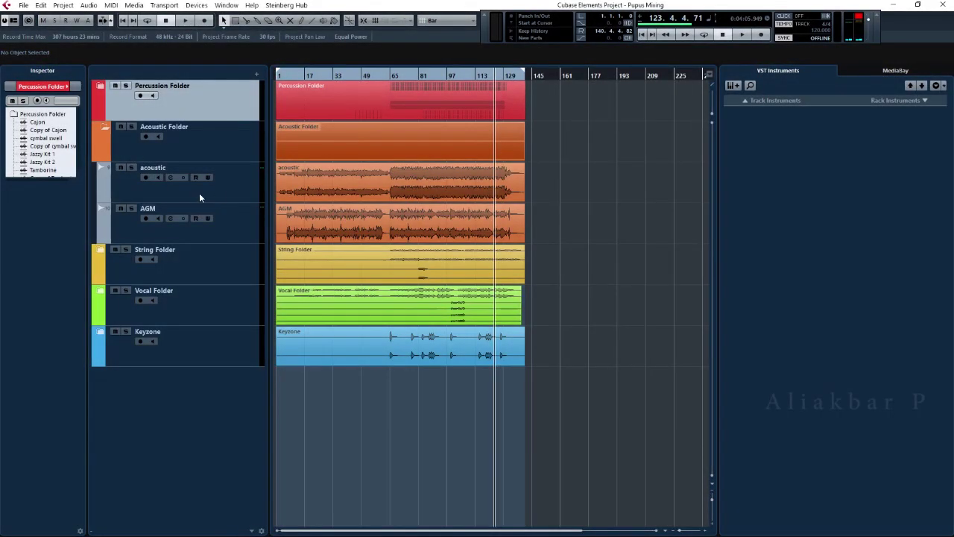
Step: Duplicate the acoustic track in the Acoustic Folder
click(199, 197)
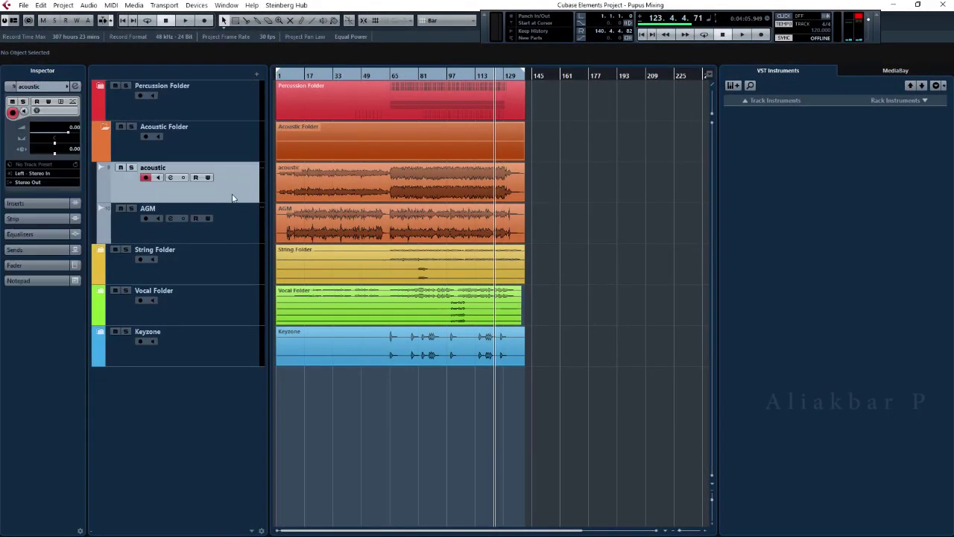
key(h)
key(h)
key(h)
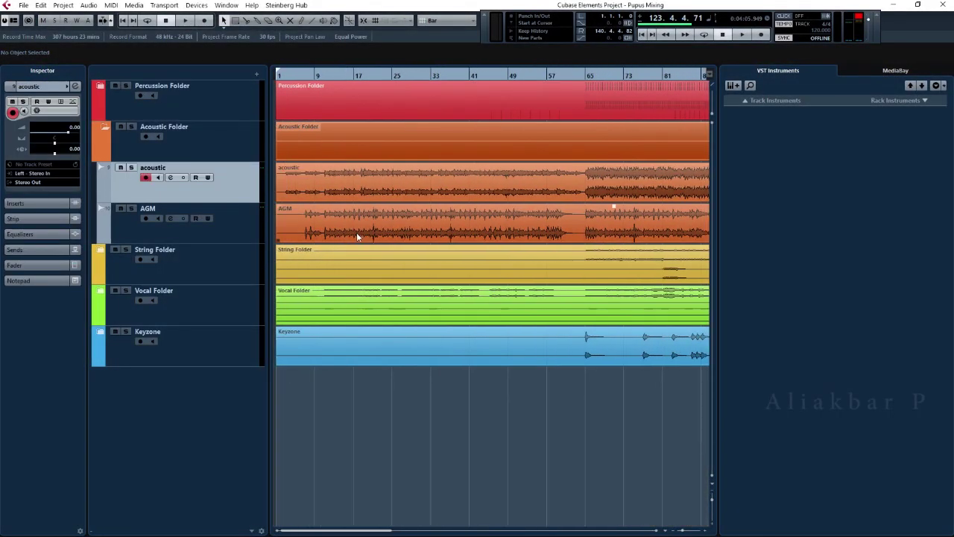
right_click(236, 198)
mouse_move(301, 200)
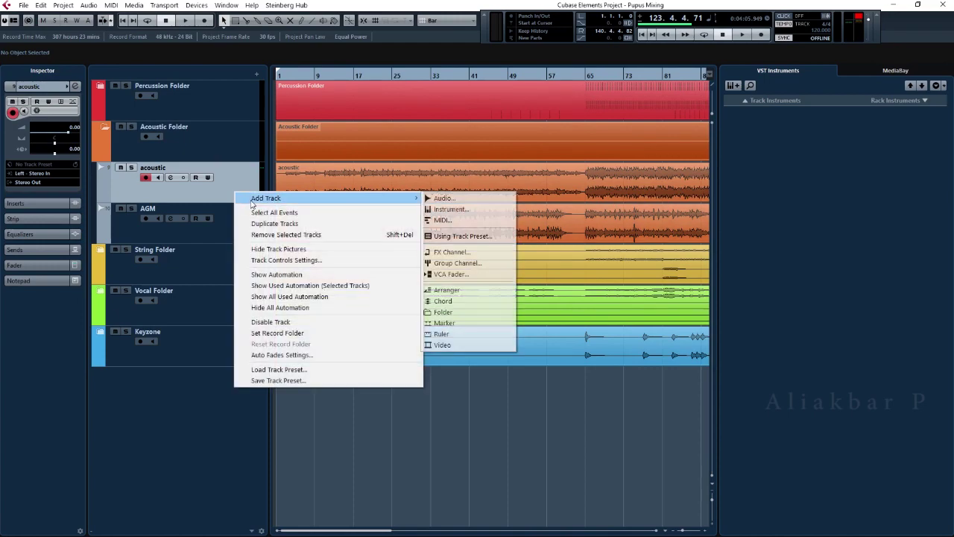
click(293, 223)
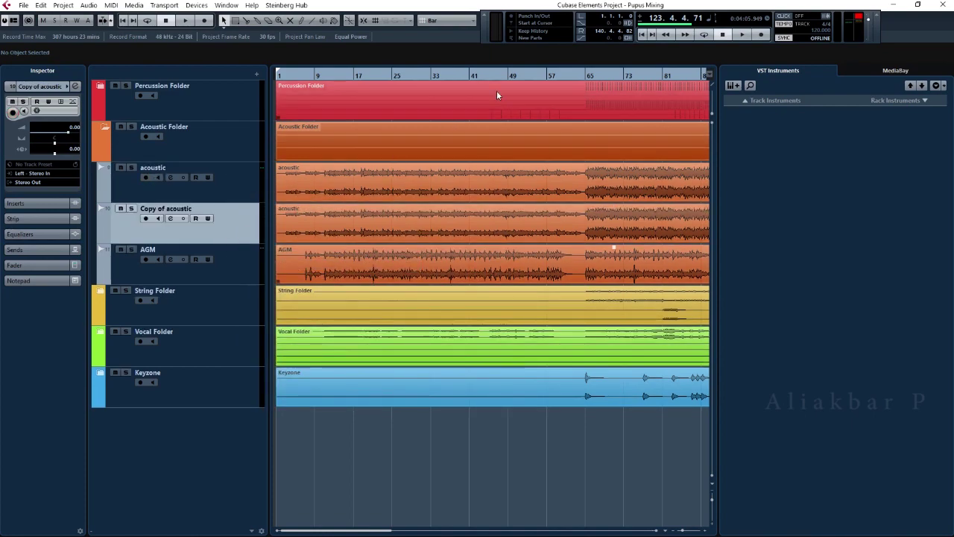
Step: Return to the project start and delay the Copy of acoustic event slightly so that it starts at 1.1.1.24
click(642, 34)
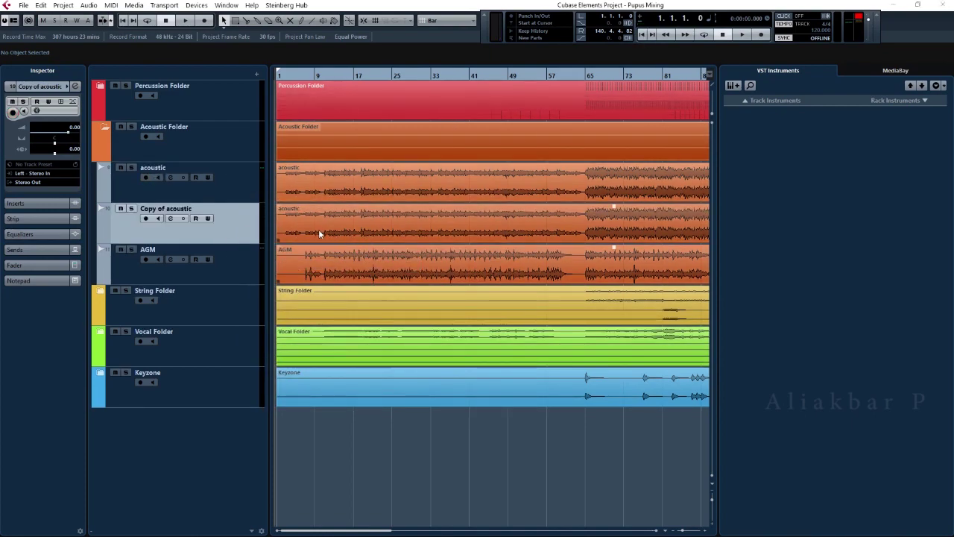
key(h)
key(h)
key(h)
scroll(322, 229, up, 6)
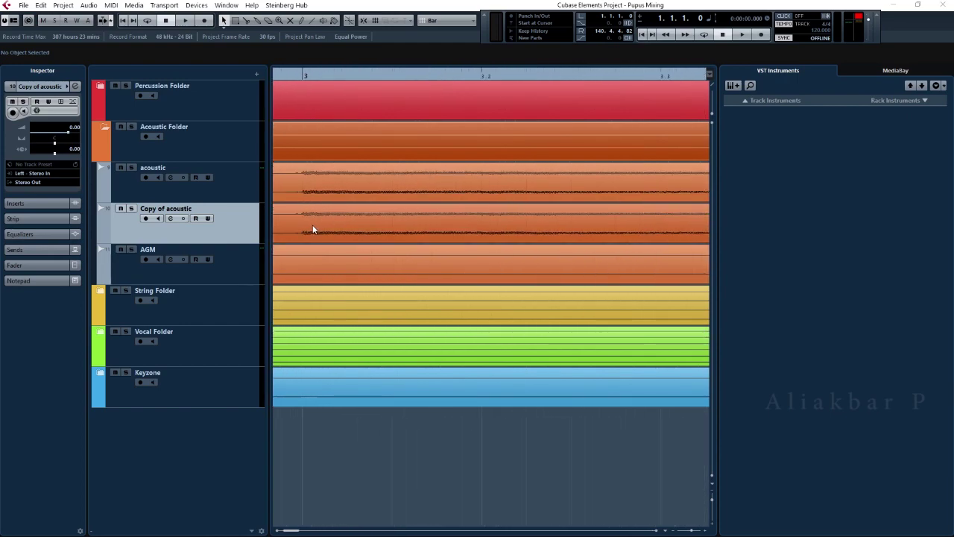
scroll(313, 224, up, 3)
drag(311, 228, 337, 229)
scroll(338, 230, down, 3)
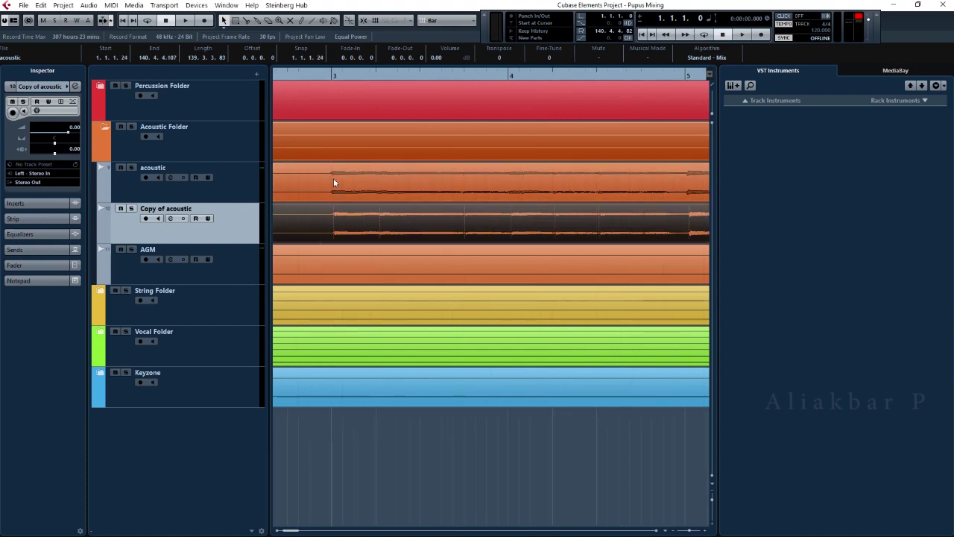
Step: Place the playback position just before bar 3 and pan the original acoustic track to the right
click(317, 75)
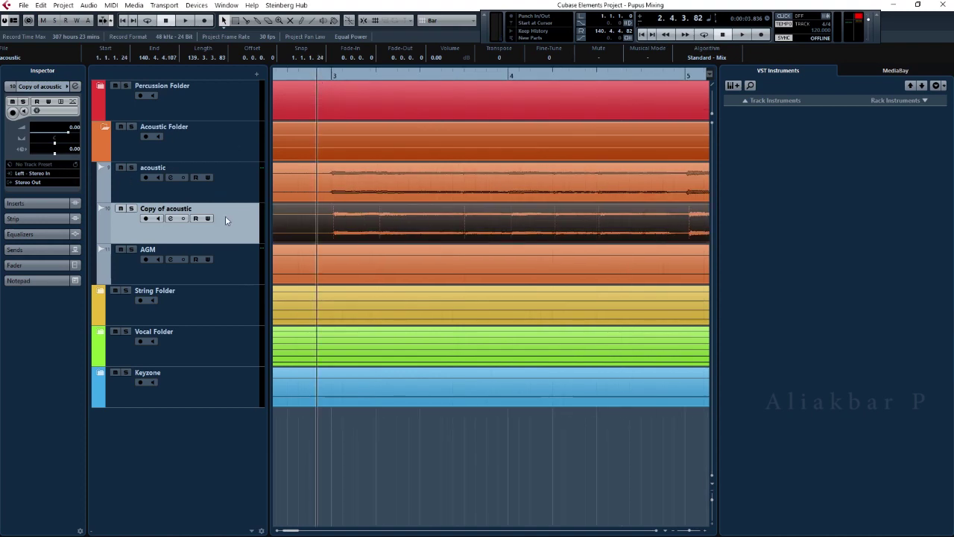
click(145, 177)
drag(54, 144, 61, 147)
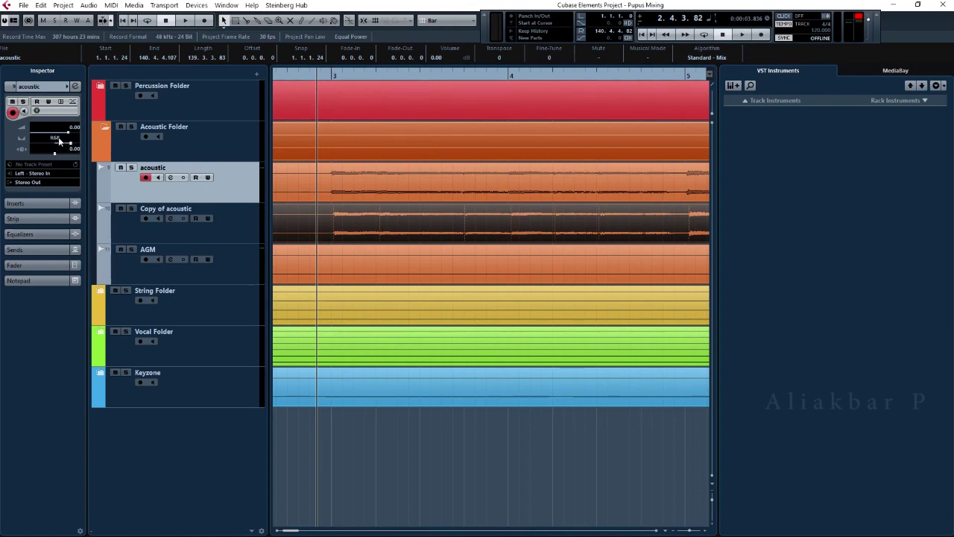
double_click(55, 139)
Step: Pan the Copy of acoustic track to L90
click(210, 233)
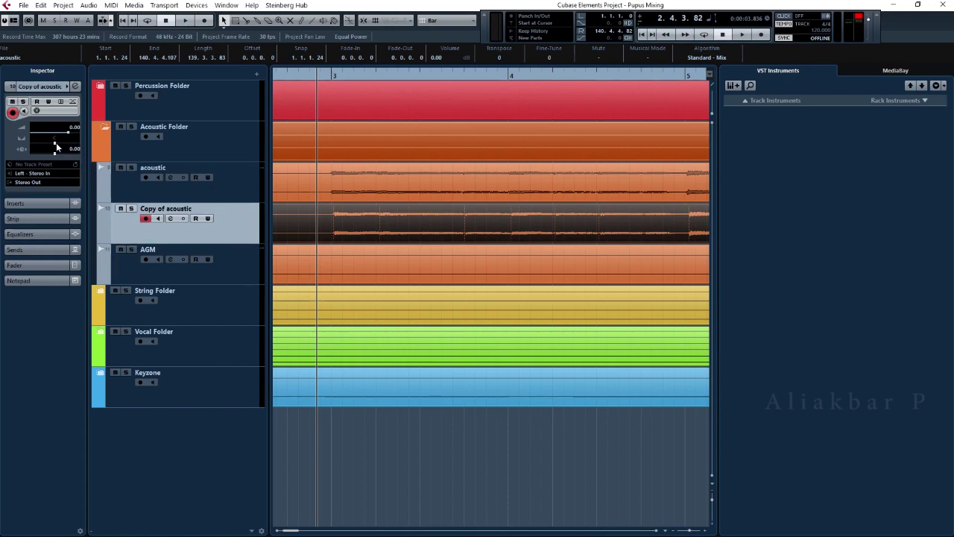
drag(57, 147, 44, 146)
double_click(54, 138)
text(L90)
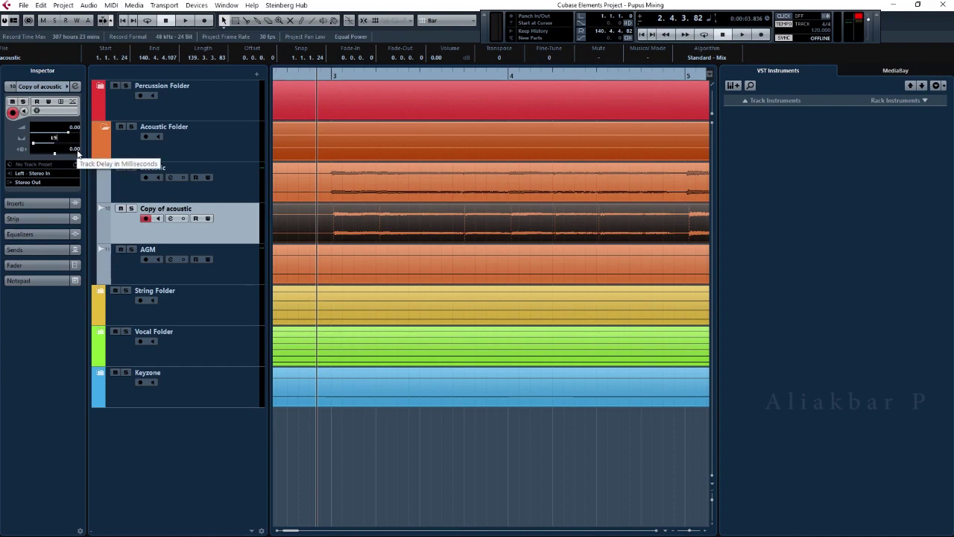
key(Return)
Step: Play the mix from just before bar 3 and shift the Copy of acoustic event earlier to start at 1.1.1.19
key(space)
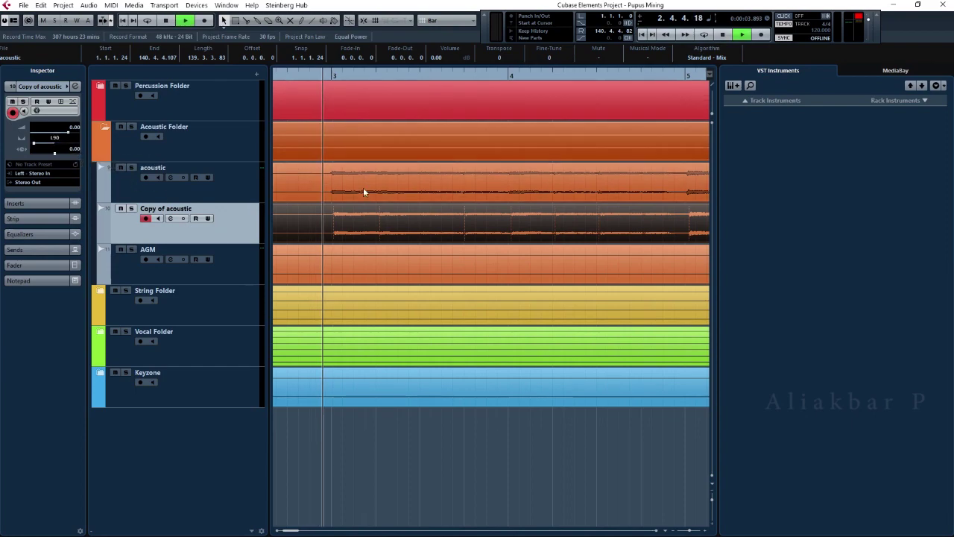
scroll(326, 229, up, 3)
scroll(362, 234, up, 2)
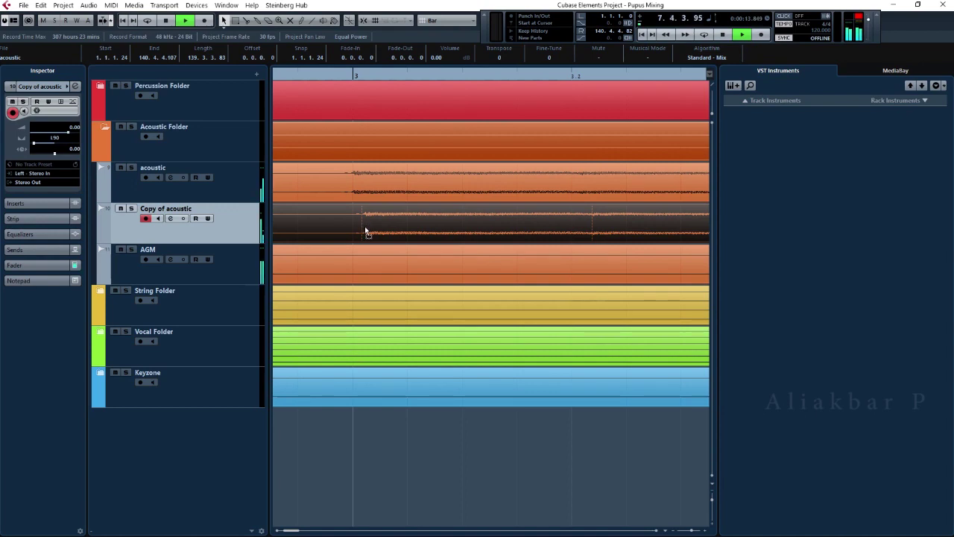
drag(367, 229, 364, 229)
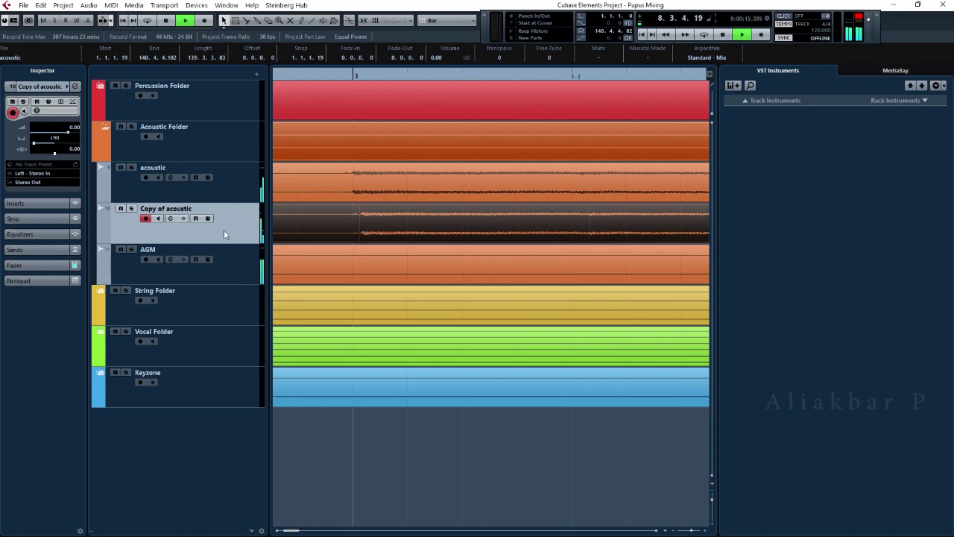
Step: Solo acoustic and Copy of acoustic during playback and fine-tune the Copy of acoustic event's delay
click(130, 167)
click(132, 208)
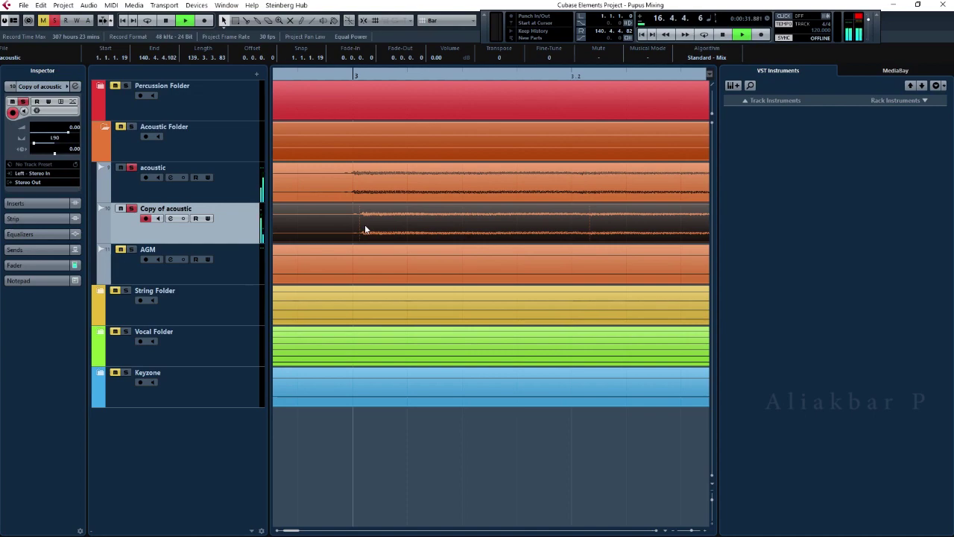
drag(364, 226, 365, 224)
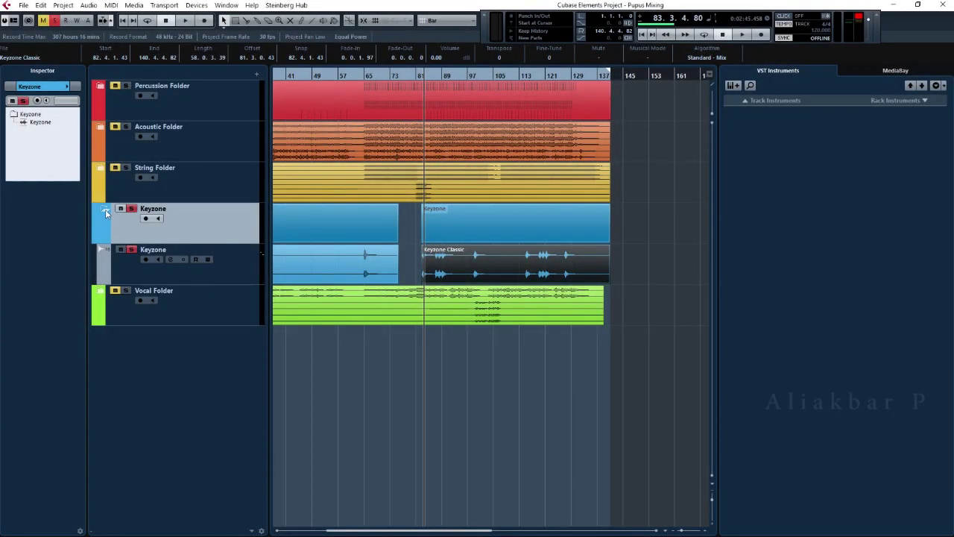
Step: Collapse the Keyzone folder, then clear all solos and play the full mix from bar 59
click(105, 210)
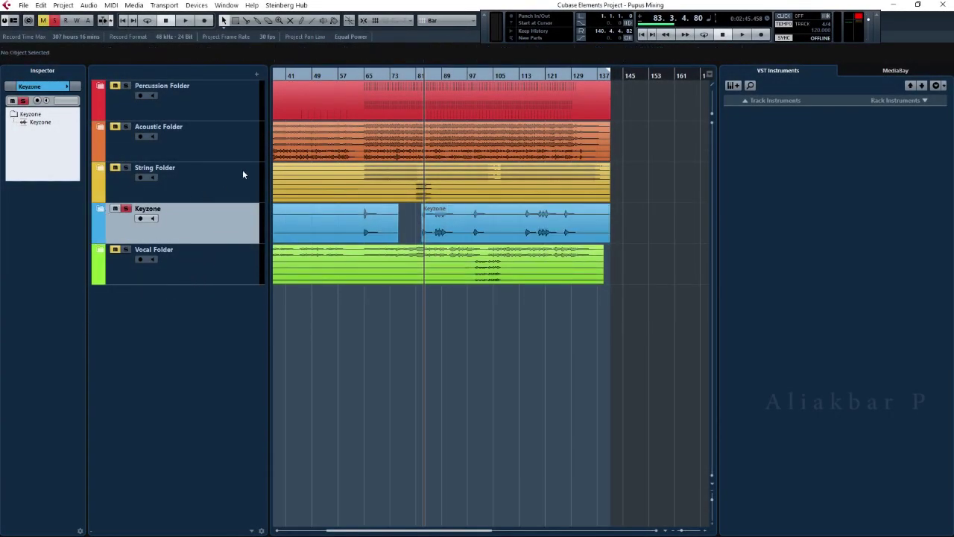
click(348, 75)
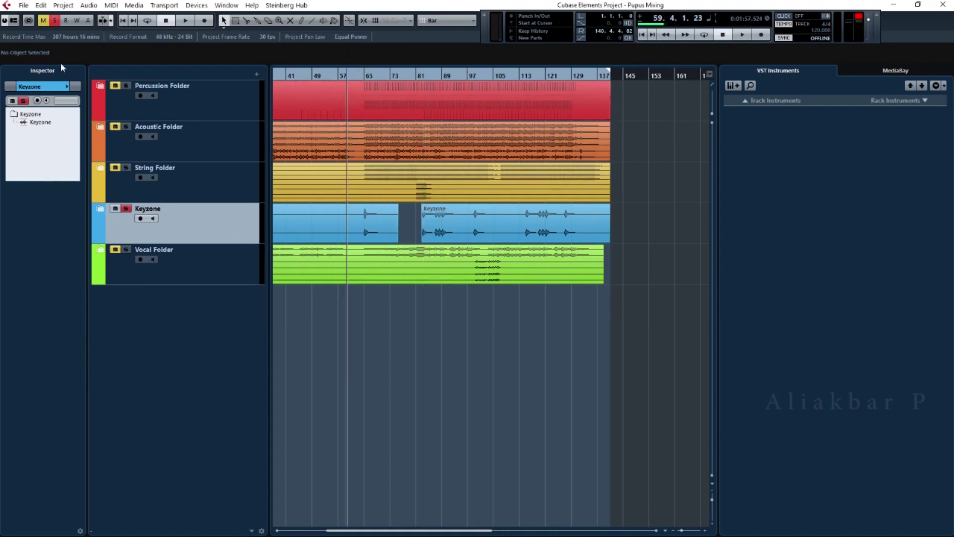
click(56, 22)
key(space)
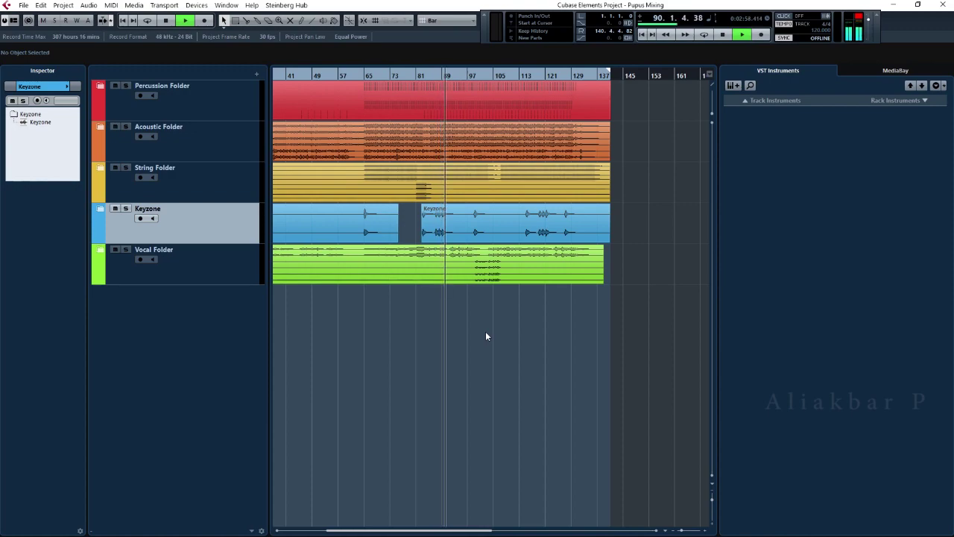
Step: Skip ahead to about bar 94 to audition the full mix, and stop playback at bar 102
ctrl+scroll(481, 306, up, 5)
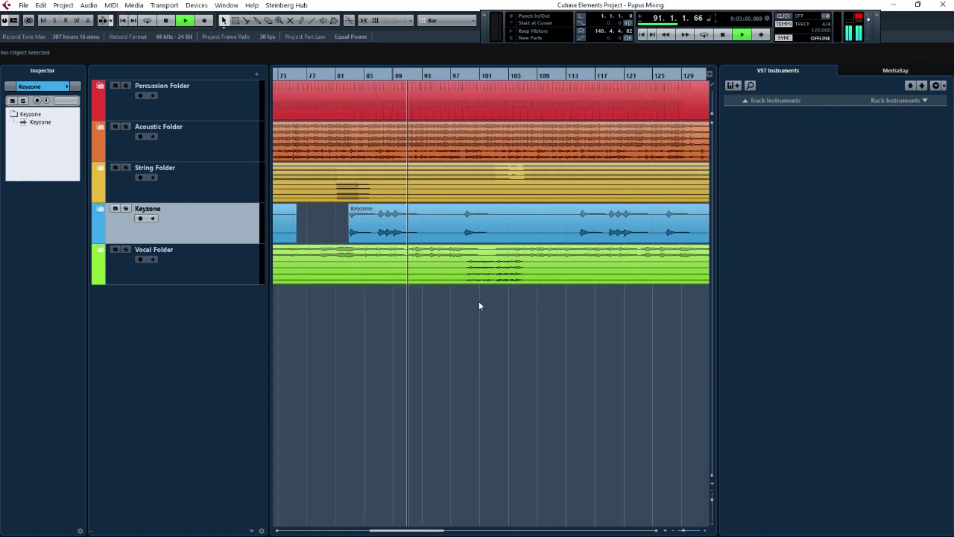
click(437, 74)
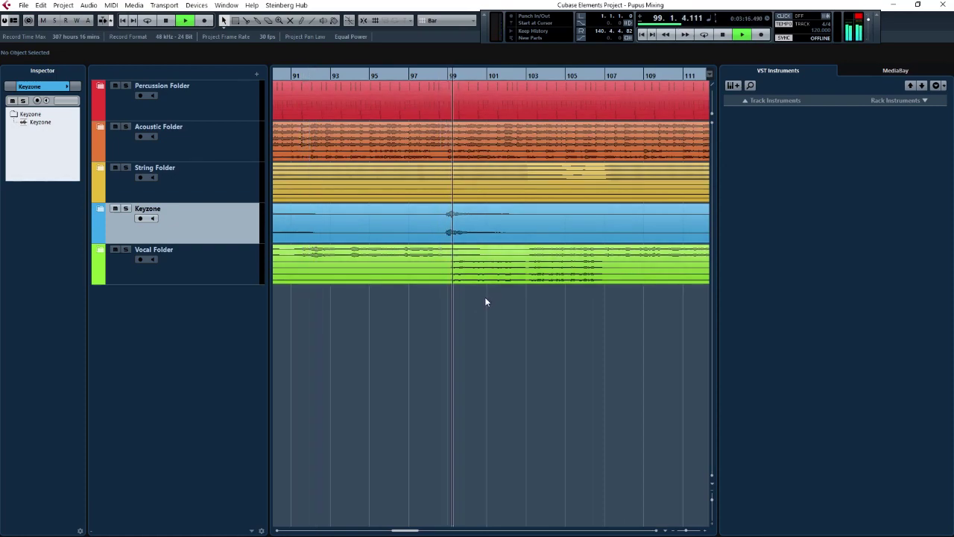
scroll(479, 310, down, 2)
scroll(480, 310, down, 3)
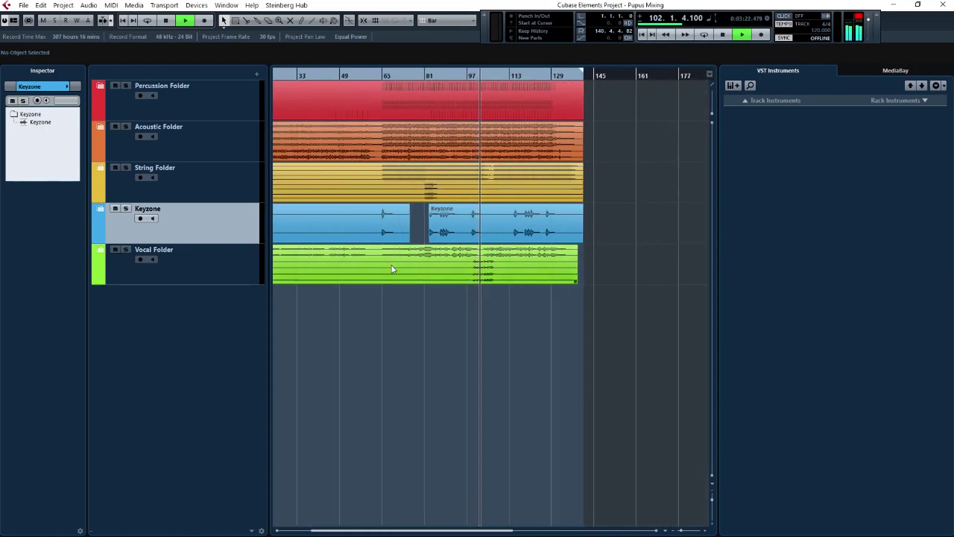
key(space)
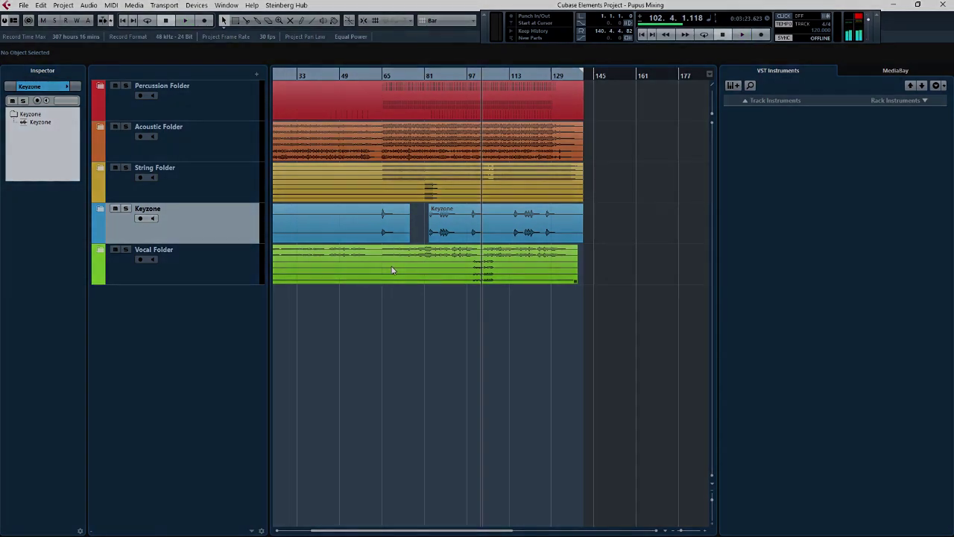